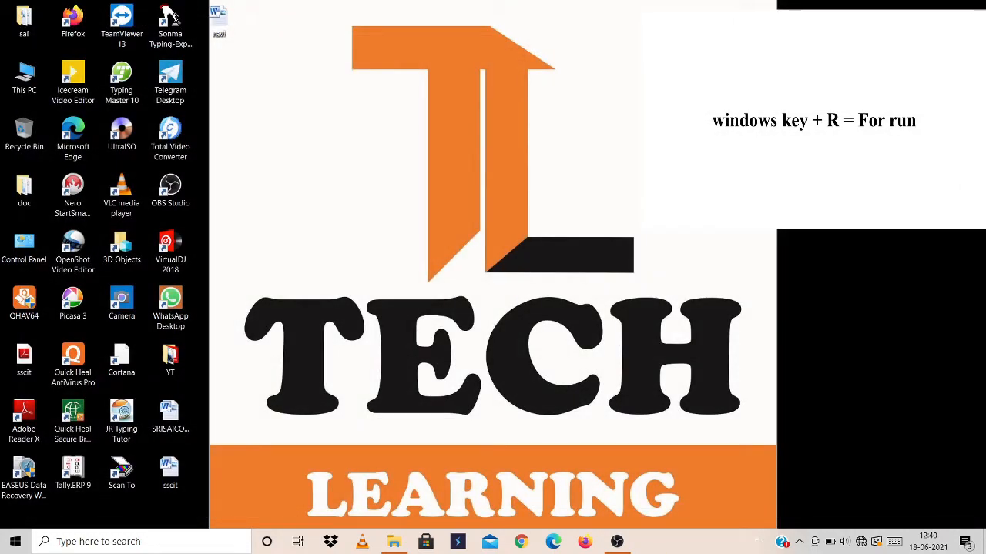
Step: Launch Adobe Photoshop through the Windows Run dialog using the program name photoshop
key("super+r")
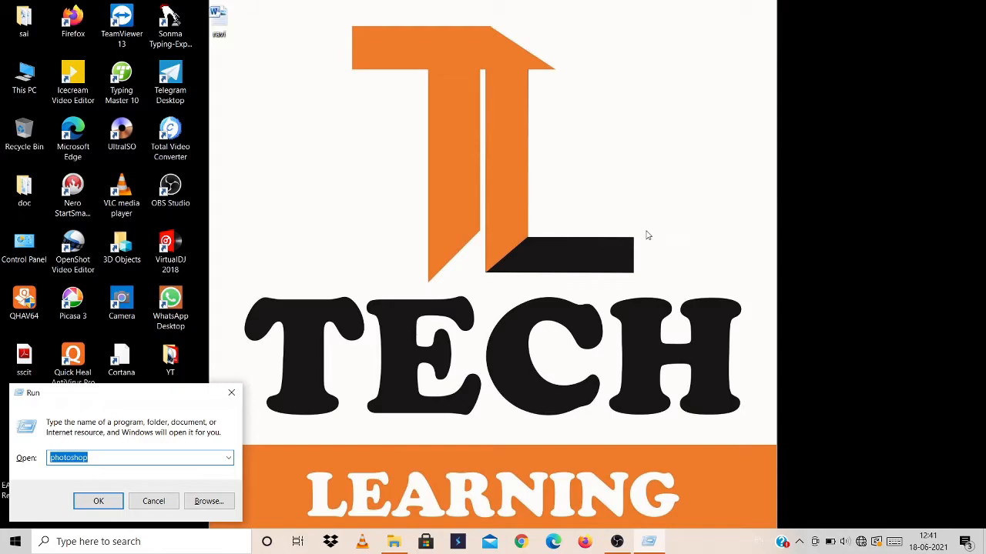
left_click(91, 500)
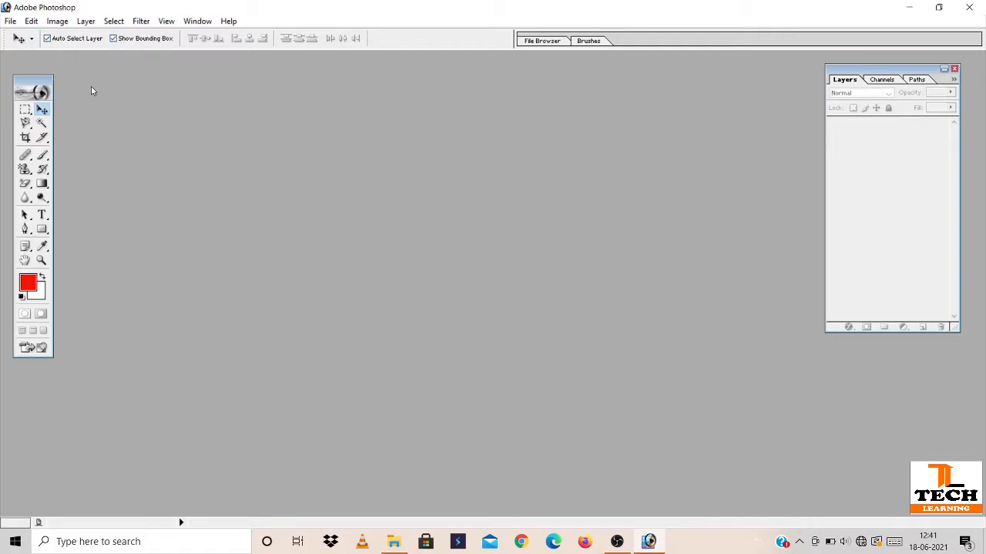
Step: Activate the Magic Wand tool, and hide and redisplay the Layers palette
left_click(42, 123)
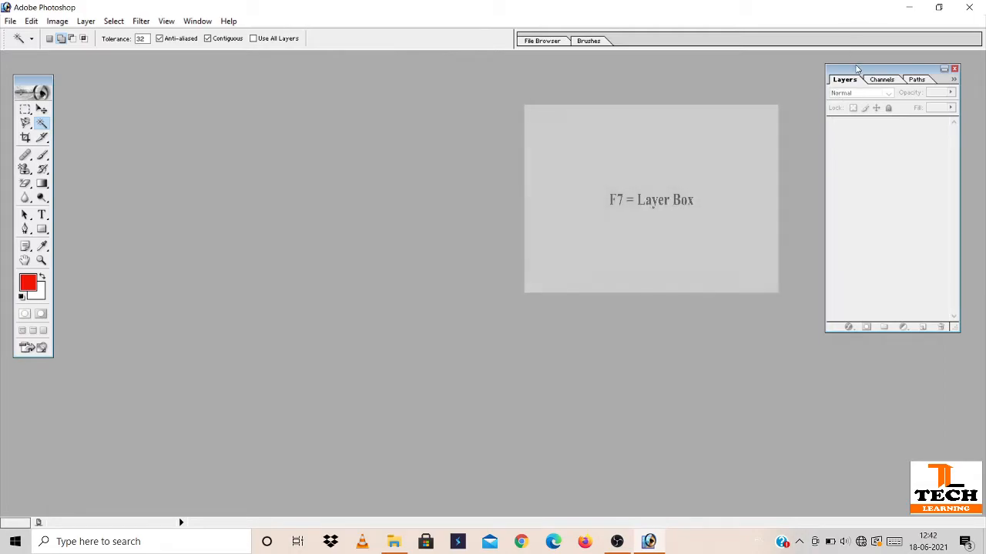
key("F7")
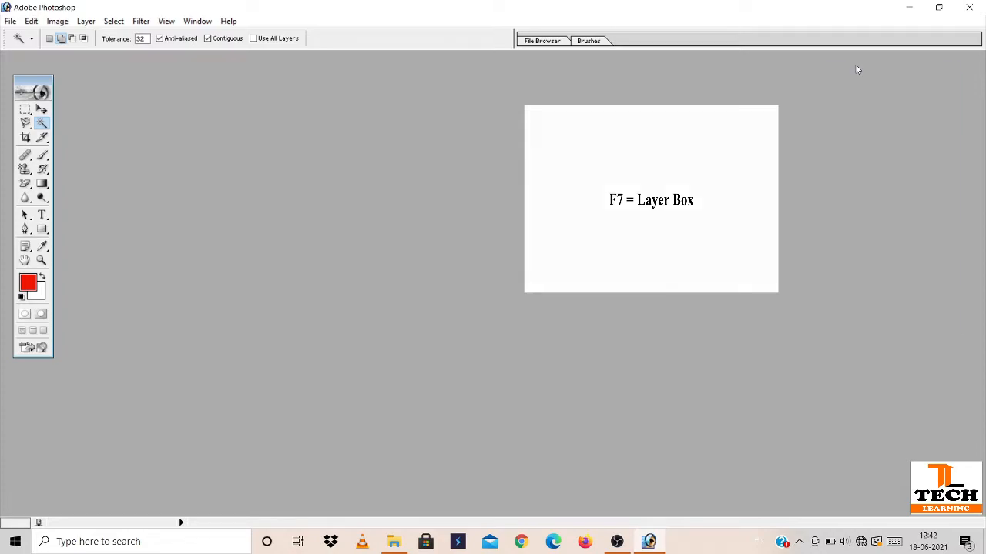
key("F7")
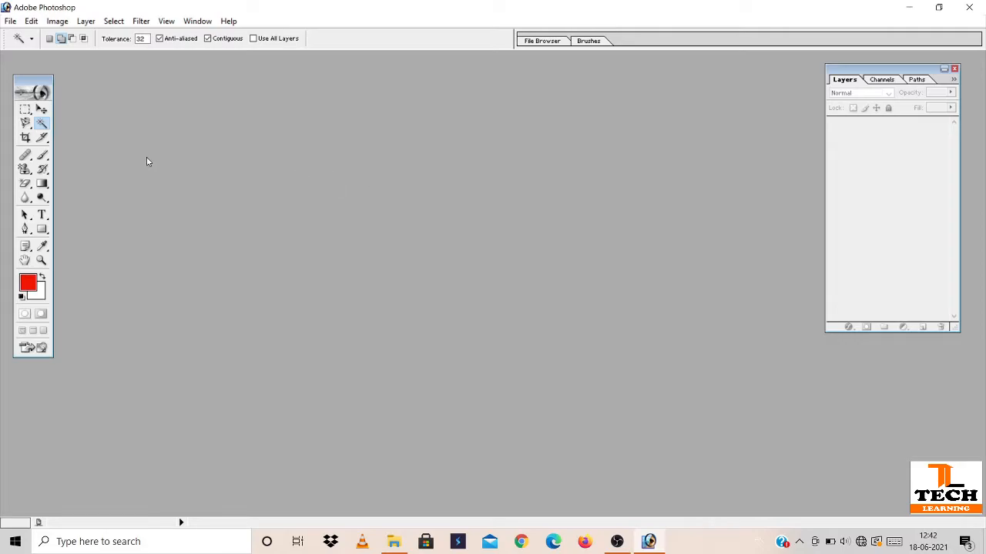
left_click(10, 22)
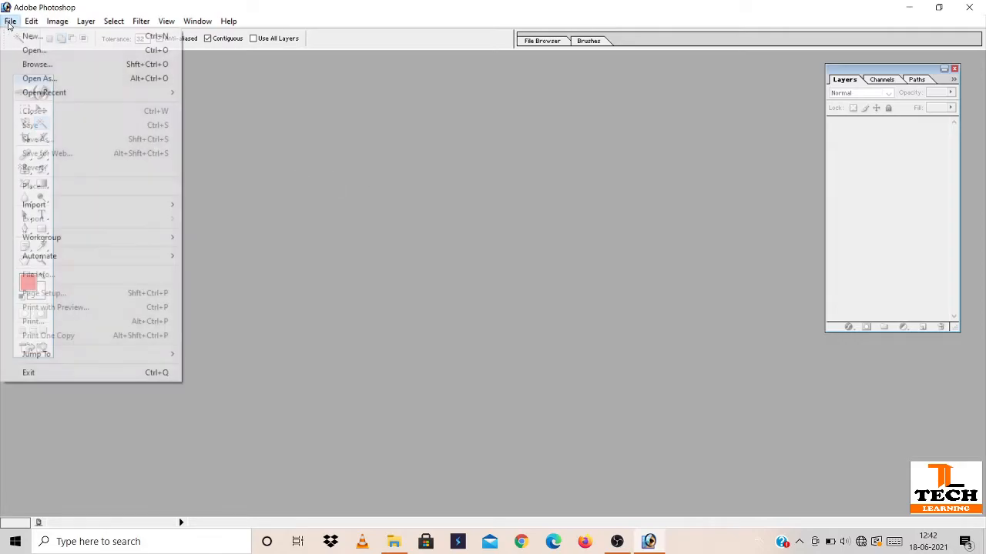
left_click(19, 51)
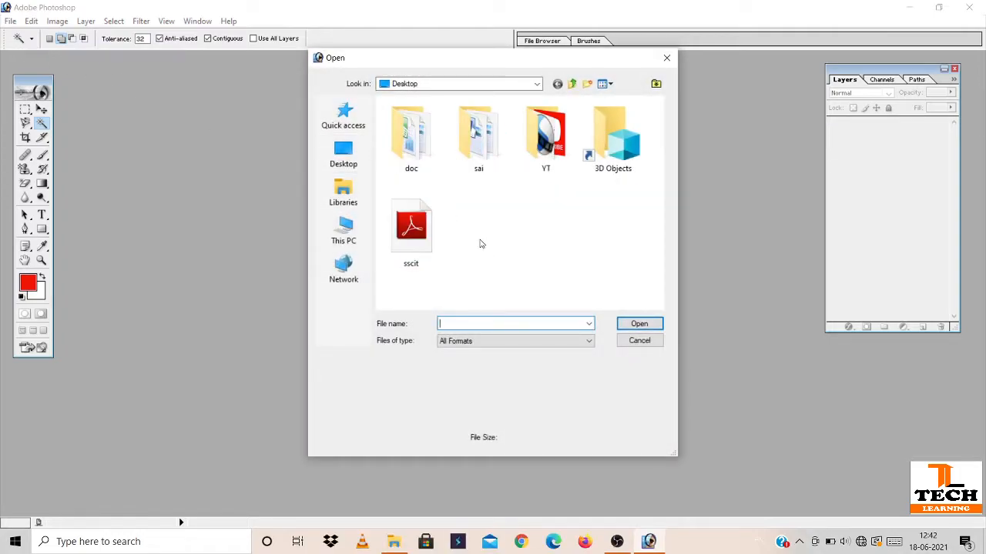
left_click(667, 58)
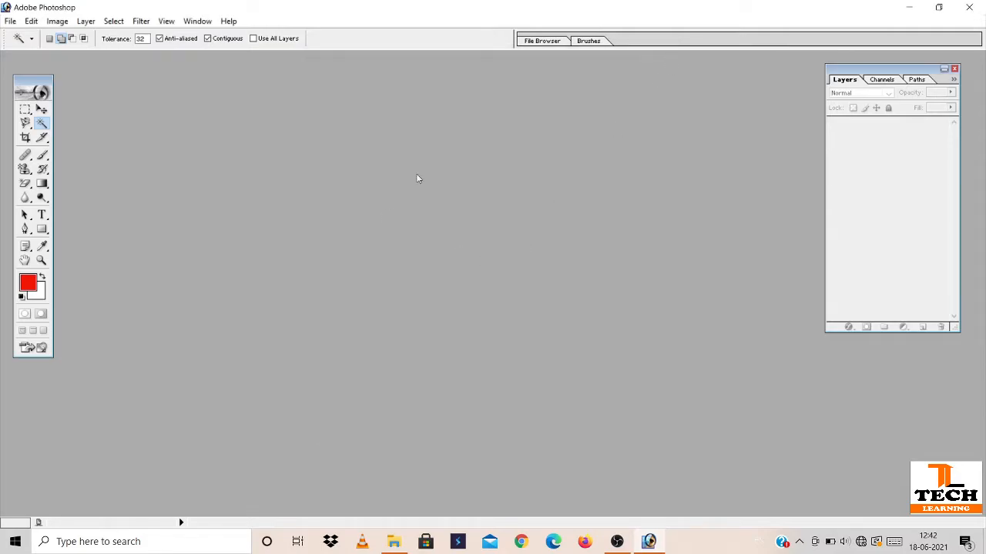
Step: Start opening an image file and browse to the Songs & Movies (E:) drive under This PC
double_click(413, 258)
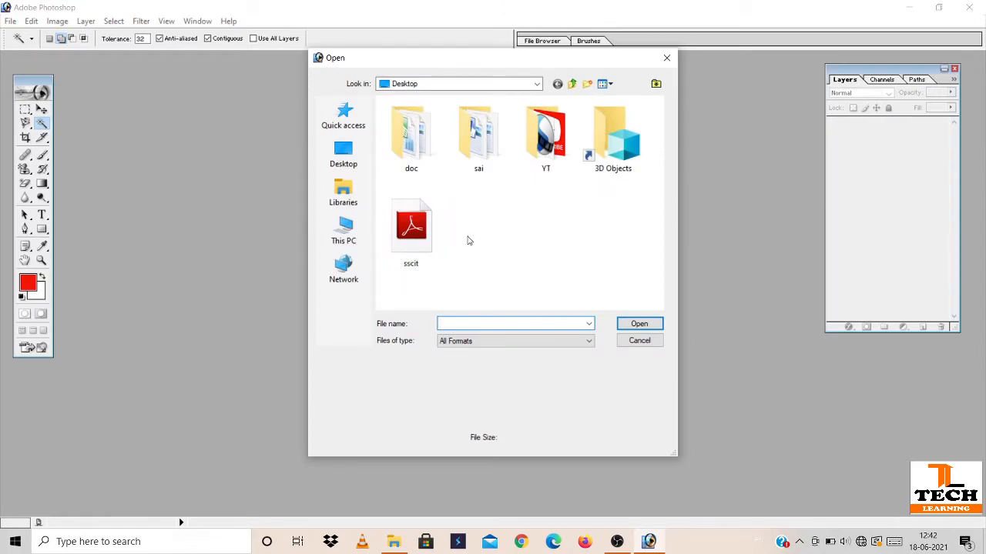
left_click(347, 228)
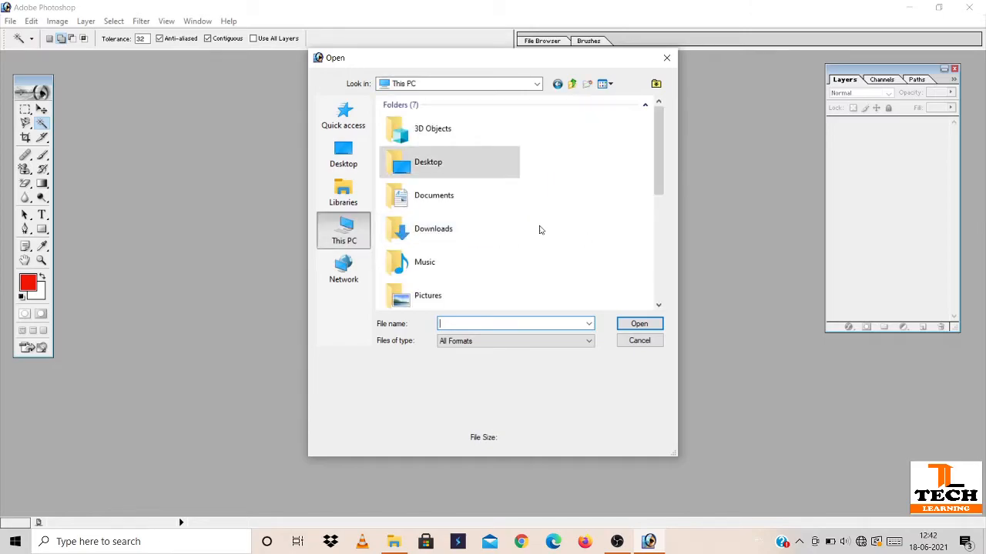
left_click_drag(662, 178, 664, 264)
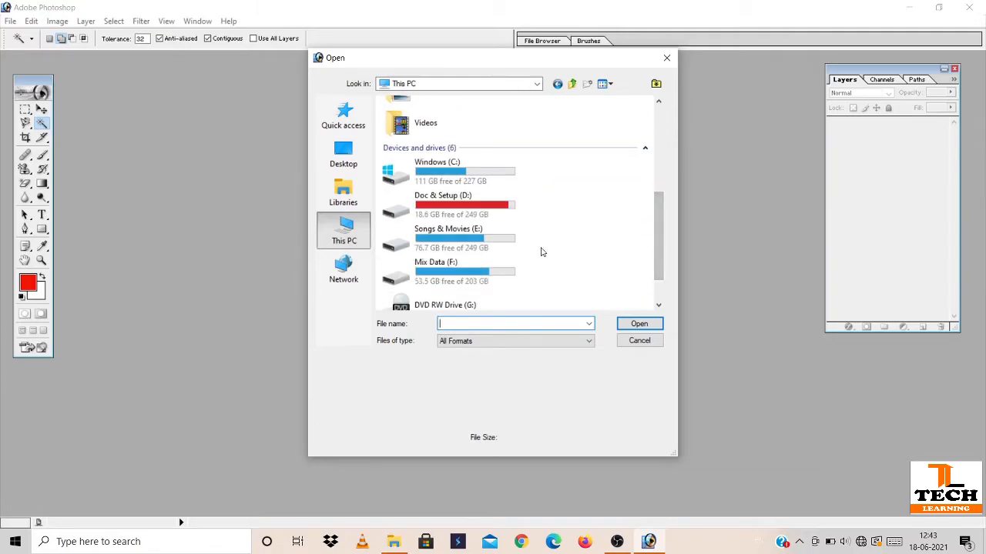
left_click_drag(660, 269, 661, 279)
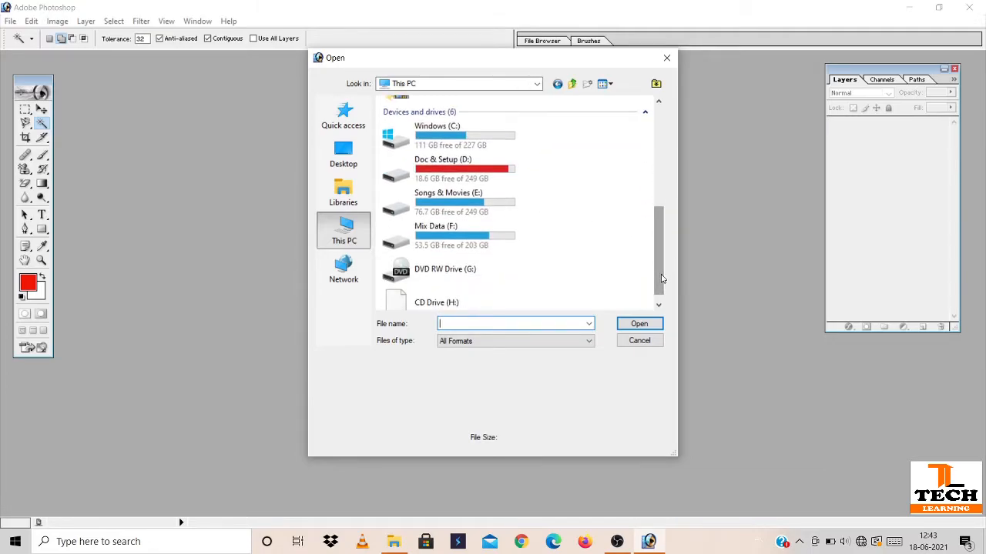
left_click(465, 206)
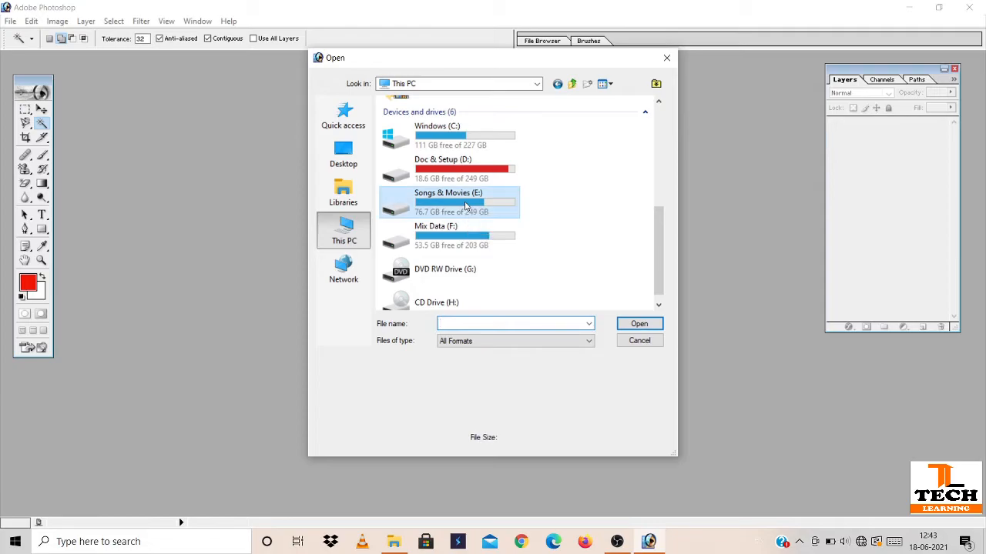
double_click(465, 206)
Step: Open the image baby8 from the Baby folder inside the walls folder
left_click(451, 190)
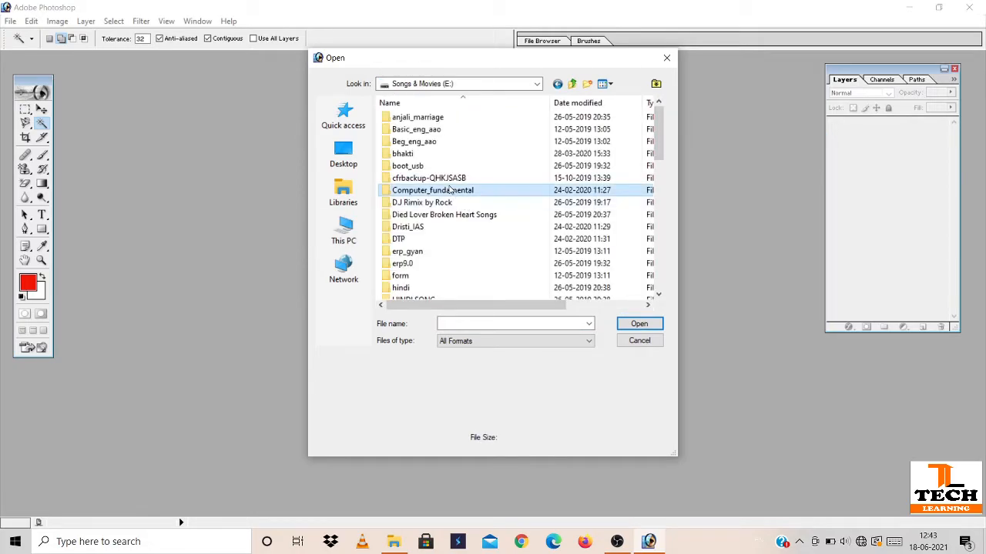
scroll(451, 193, "down", 10)
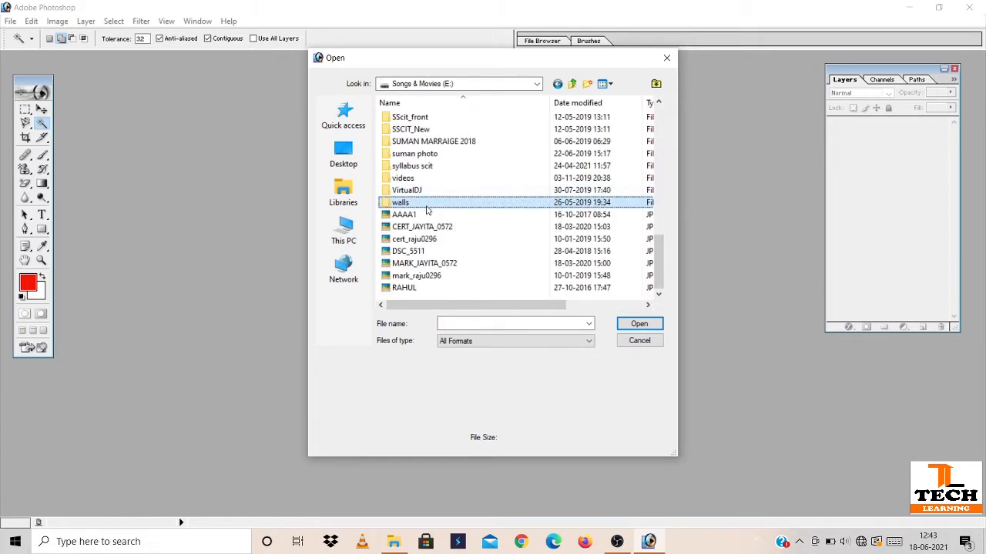
double_click(428, 210)
left_click(463, 163)
scroll(463, 164, "down", 1)
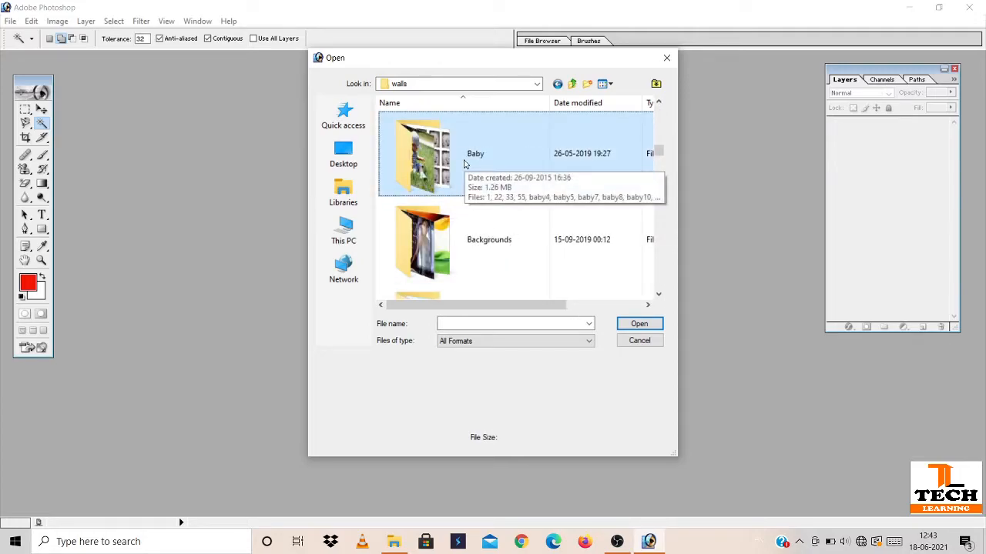
double_click(464, 164)
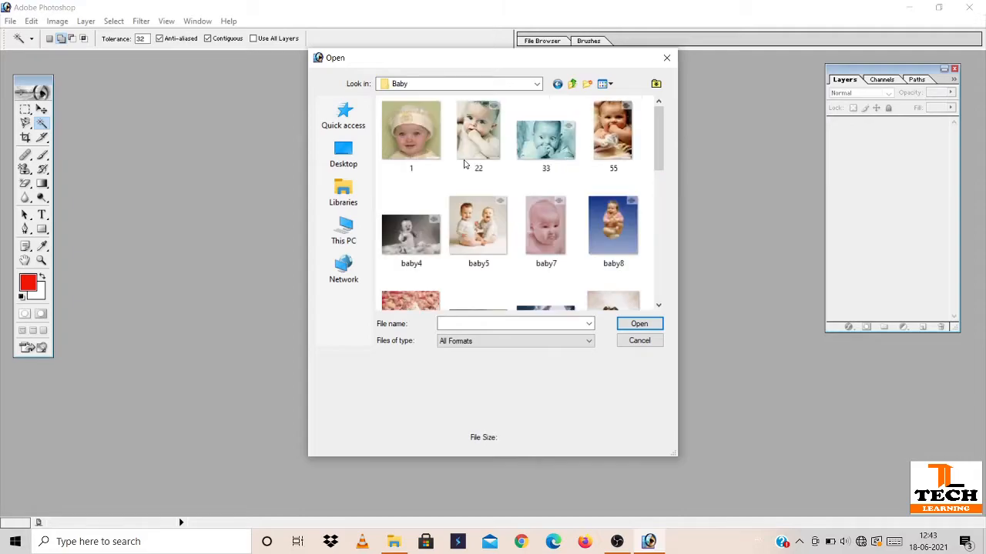
left_click(631, 229)
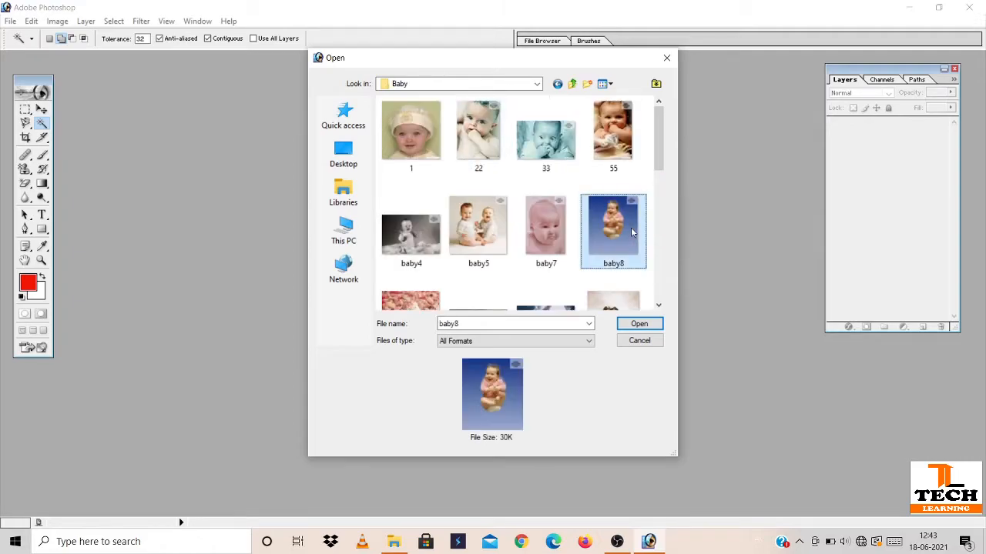
left_click(628, 326)
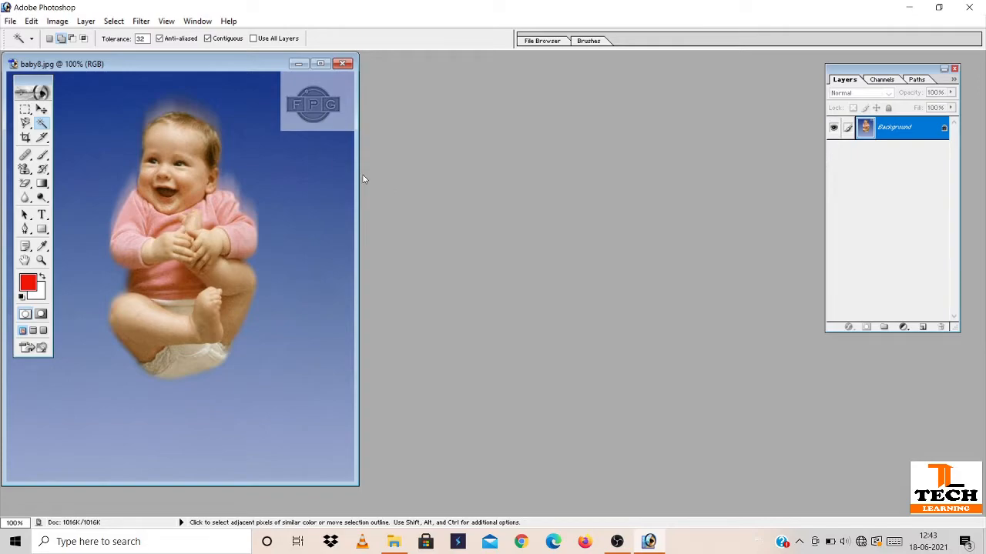
left_click(12, 21)
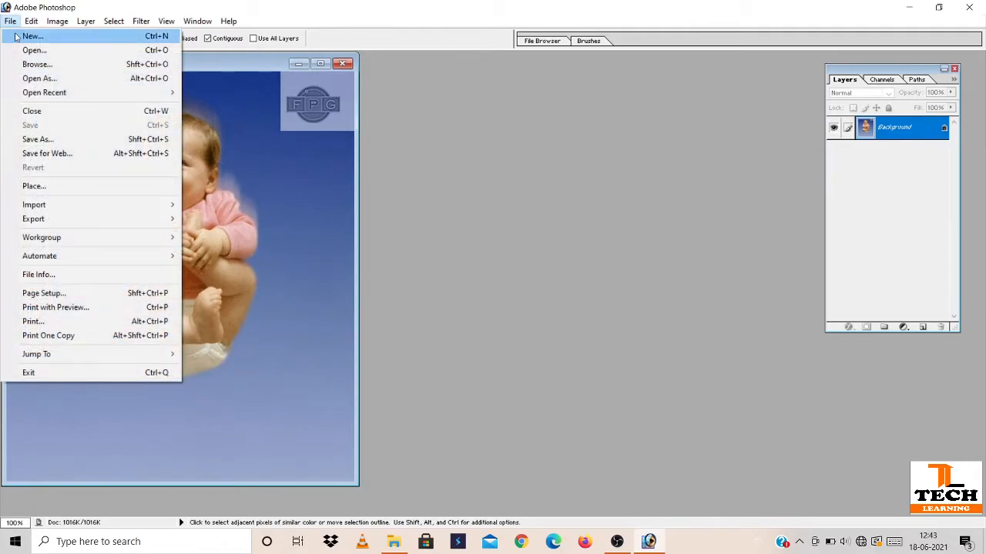
left_click(32, 36)
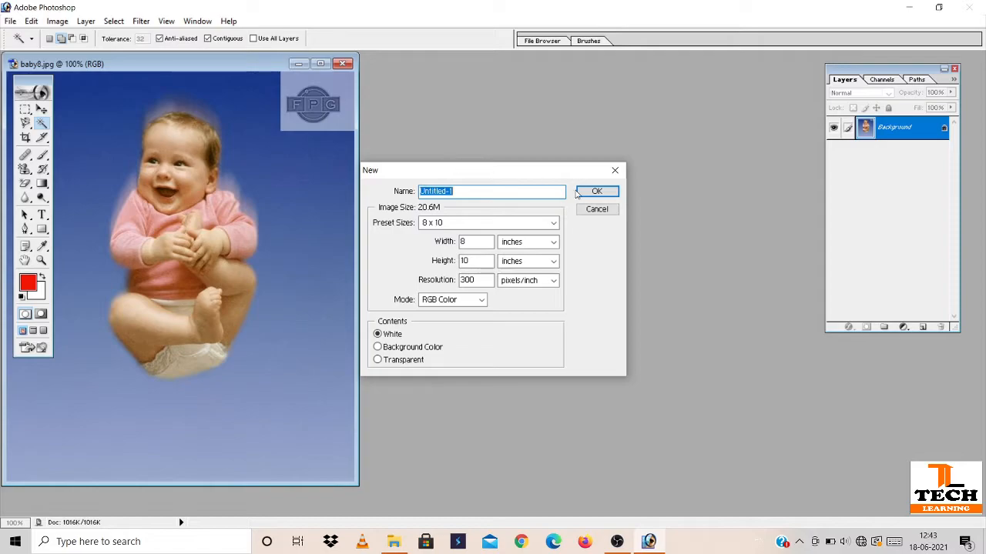
left_click(614, 170)
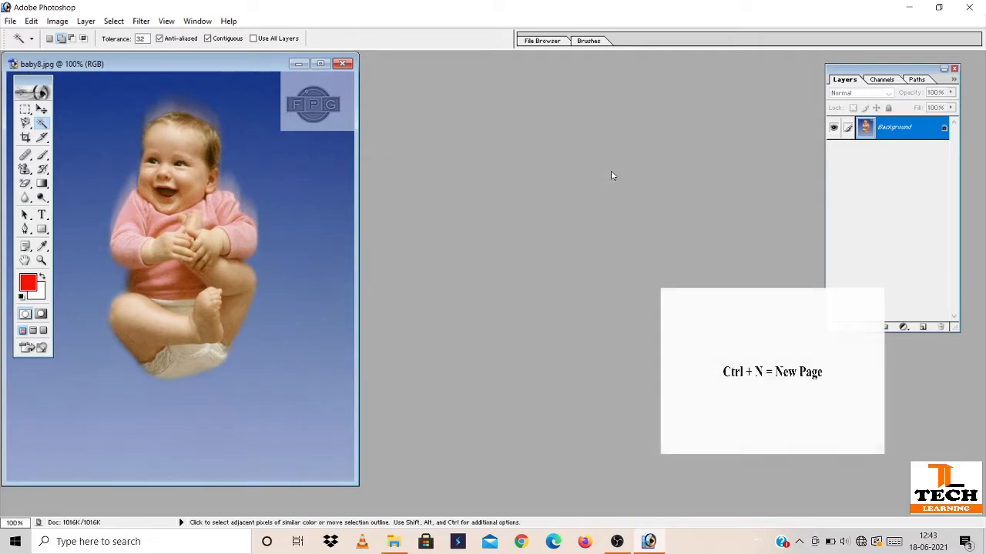
Step: Create a new document named "passport image" with the 1024 x 768 preset size, keeping RGB Color mode and white contents
key("ctrl")
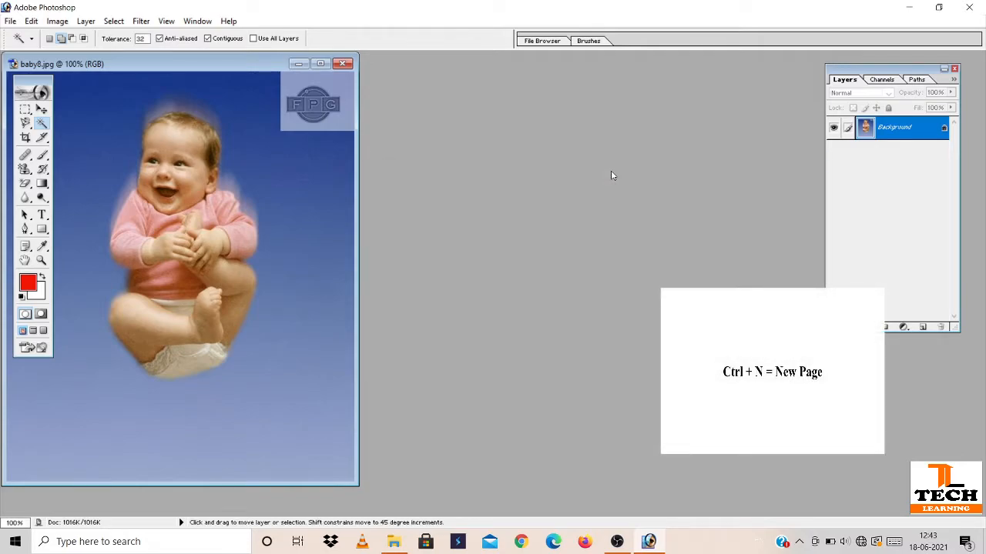
key("ctrl+n")
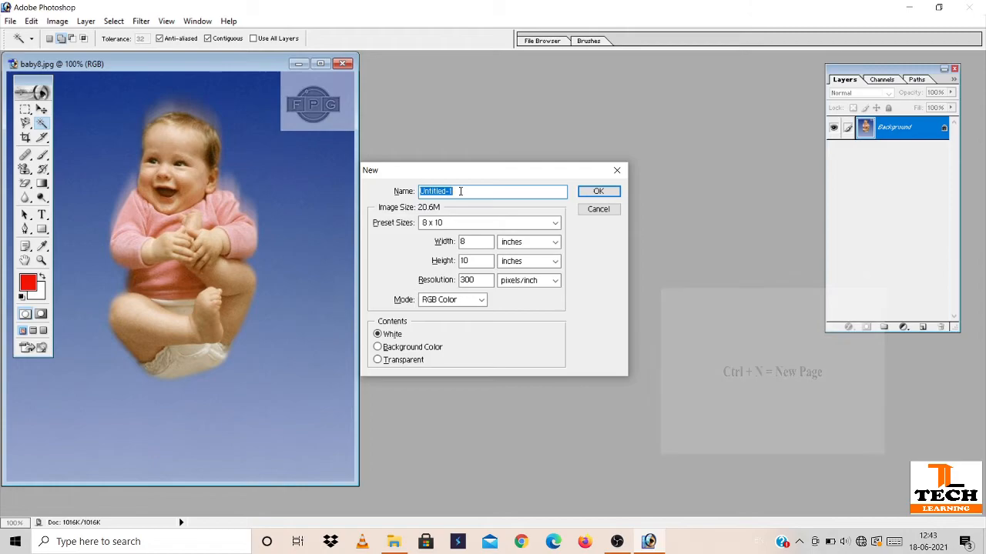
type("p")
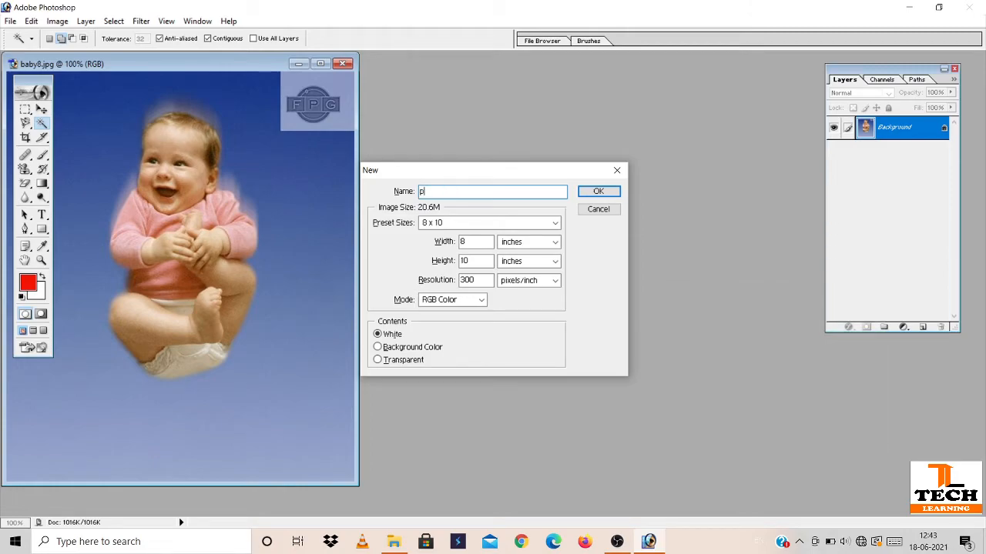
type("assport image")
left_click(455, 224)
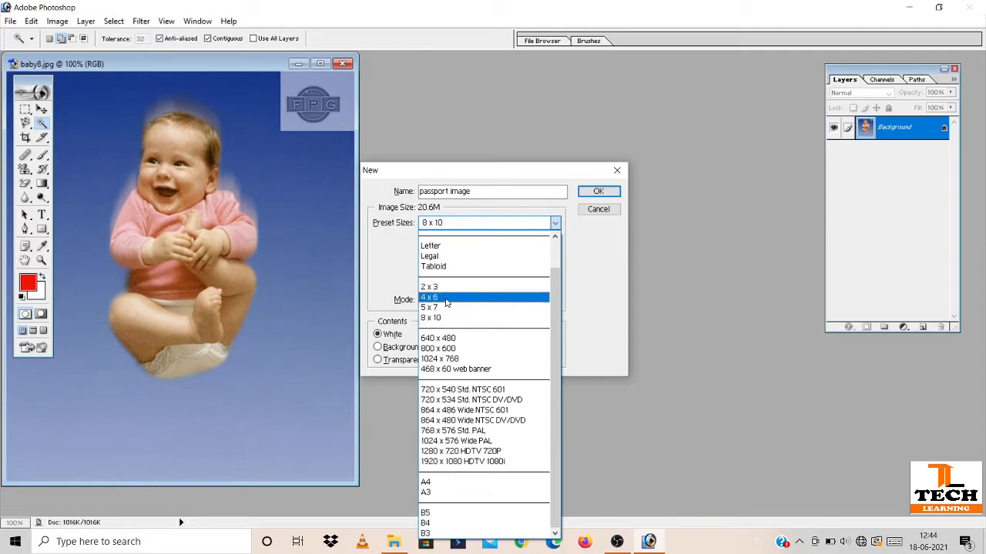
left_click(449, 359)
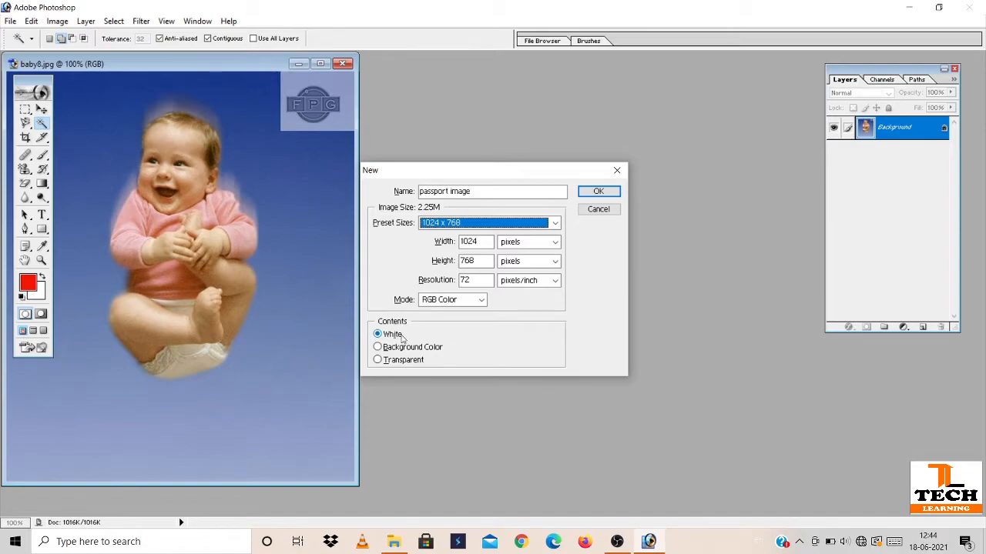
left_click(608, 191)
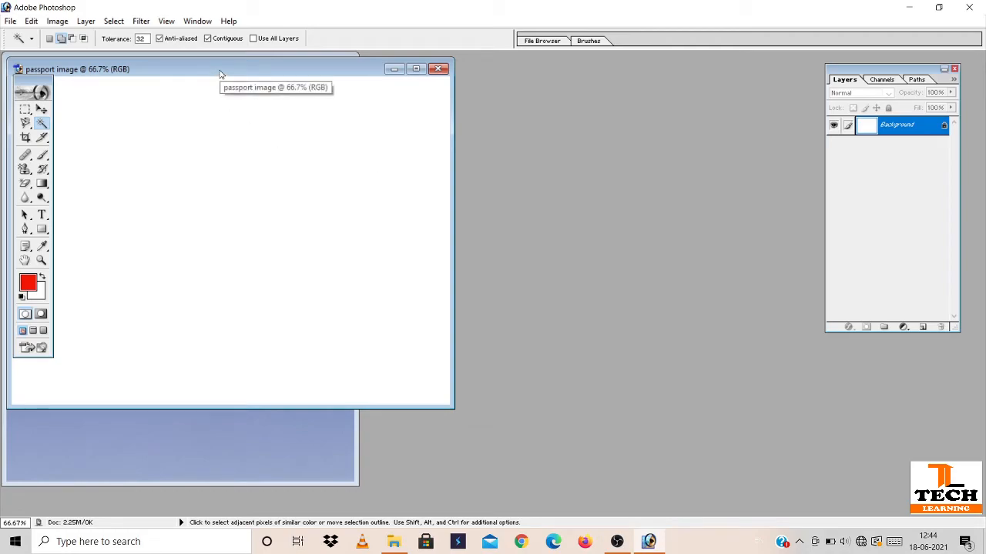
Step: Move the blank document window off the baby photo and make a rectangular selection around the baby's head and shoulders
left_click_drag(227, 77, 519, 127)
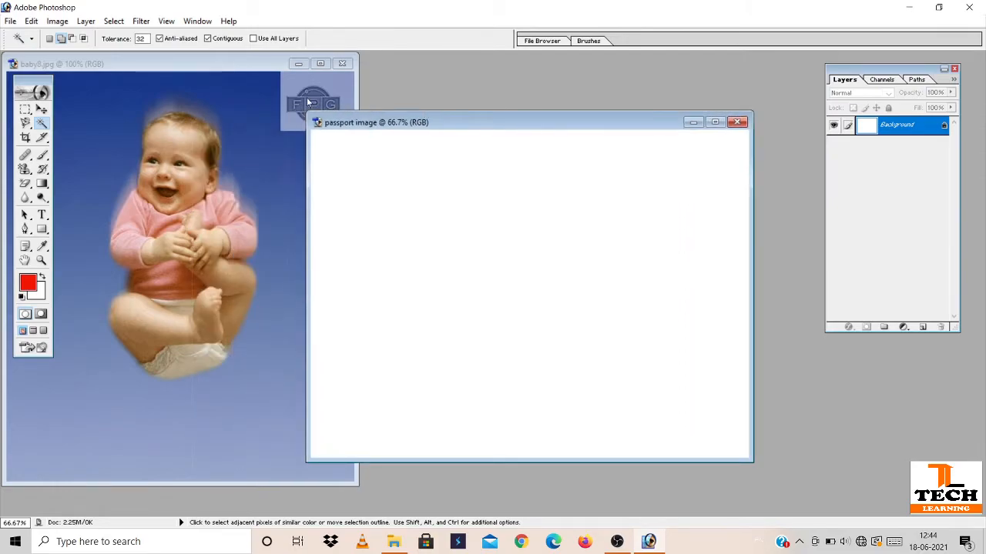
left_click(195, 69)
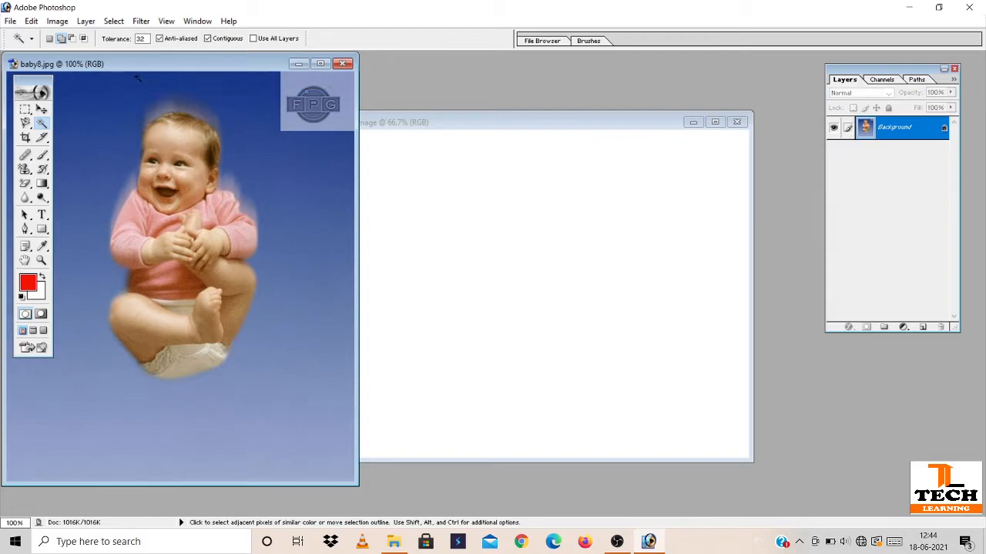
left_click(27, 113)
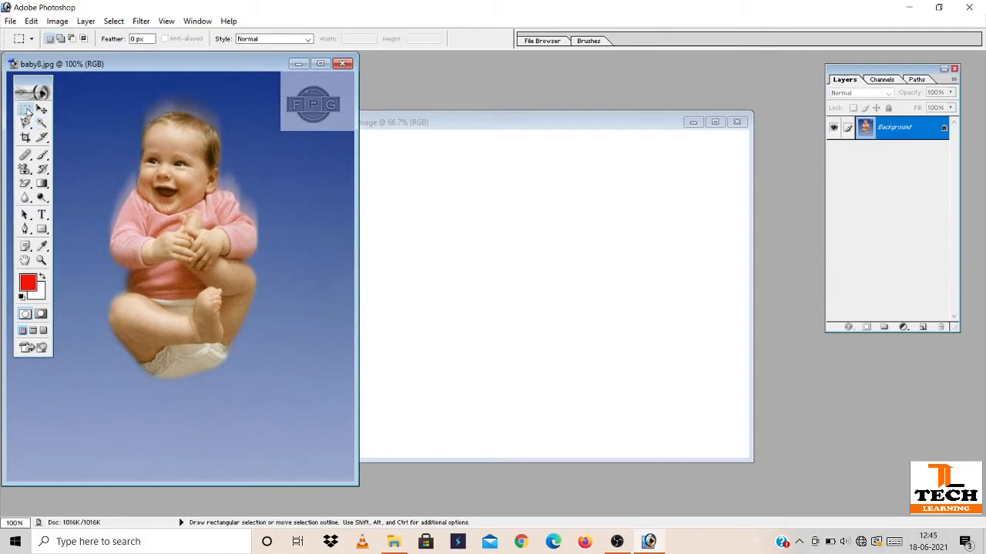
left_click_drag(27, 112, 54, 111)
left_click_drag(90, 104, 279, 224)
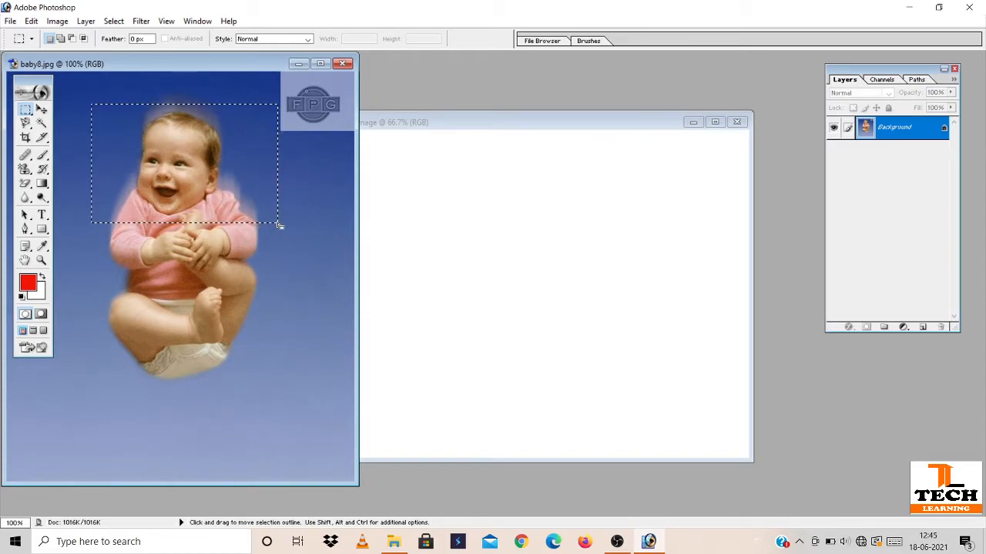
Step: Copy the selected head and shoulders into the passport image document with the Move tool and minimize the baby8 window
left_click(46, 112)
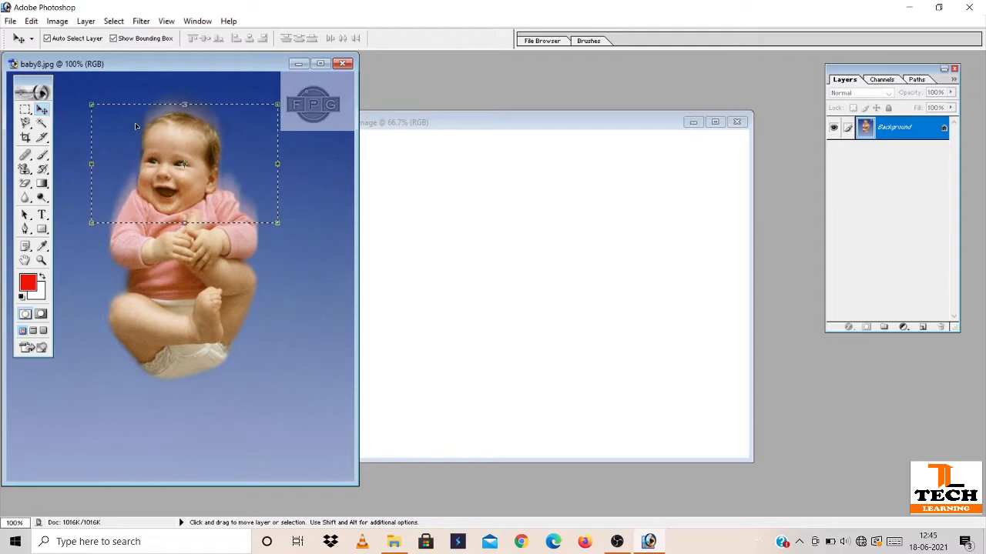
left_click_drag(136, 126, 395, 228)
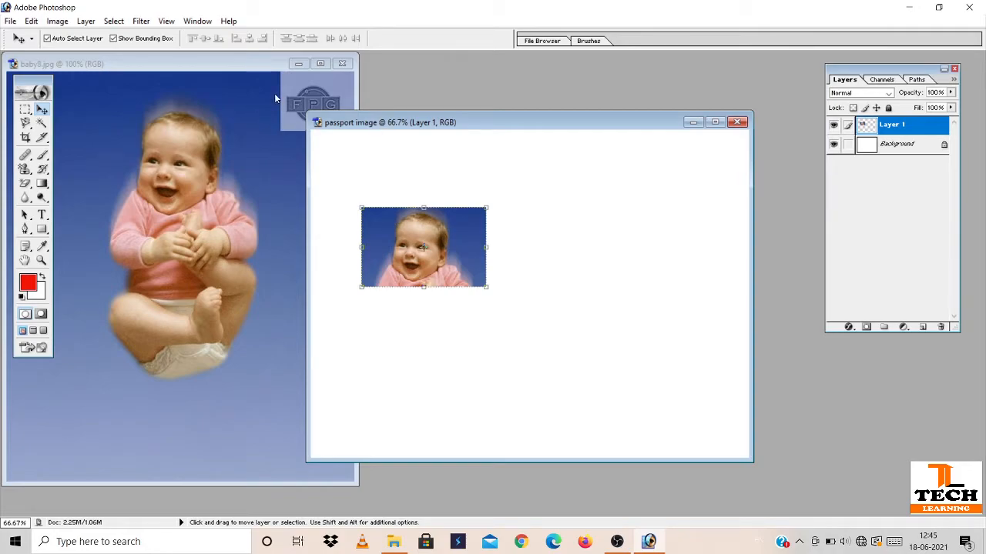
left_click(298, 63)
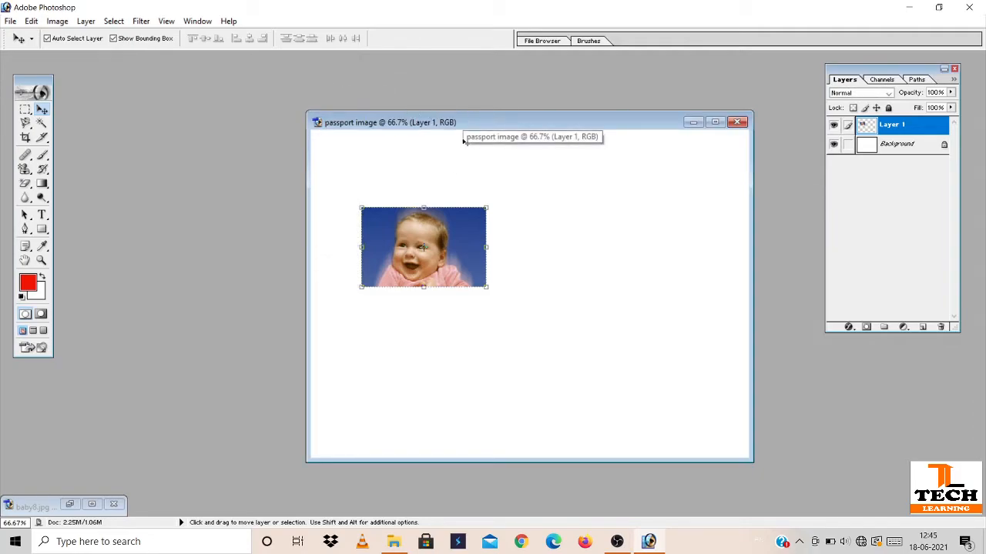
Step: Scale the baby picture to 66% width and 75% height and place it in the page's upper-left corner
left_click(486, 288)
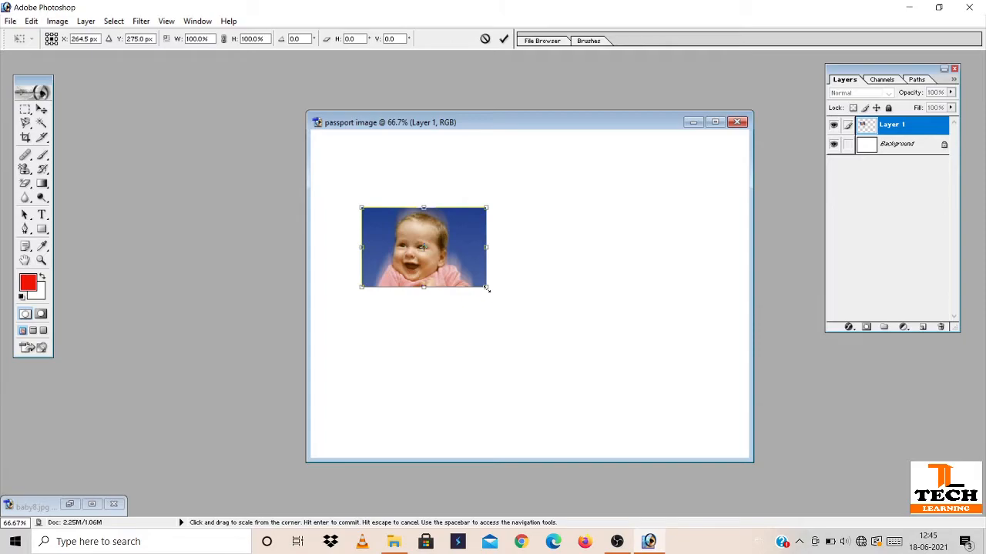
left_click_drag(486, 288, 444, 267)
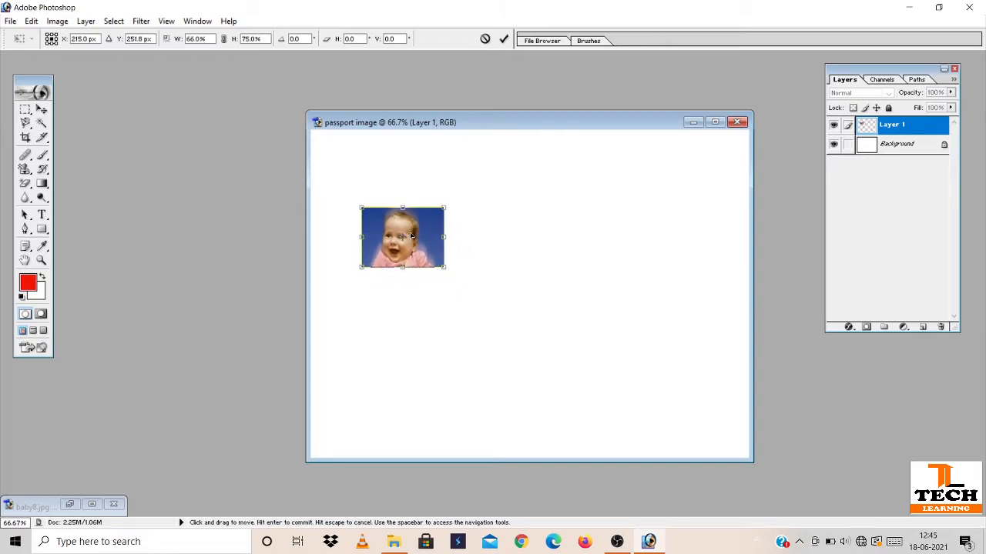
left_click_drag(415, 236, 368, 163)
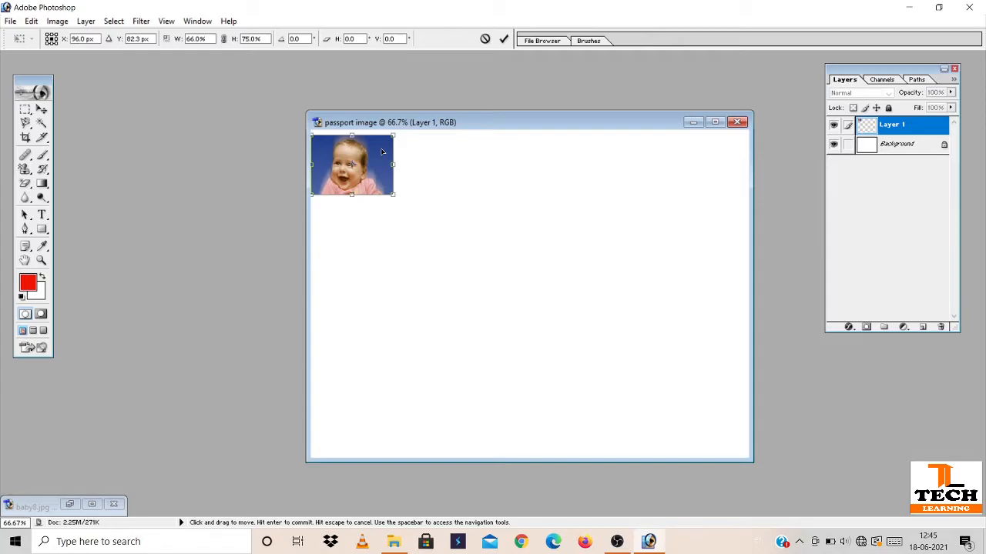
key("Return")
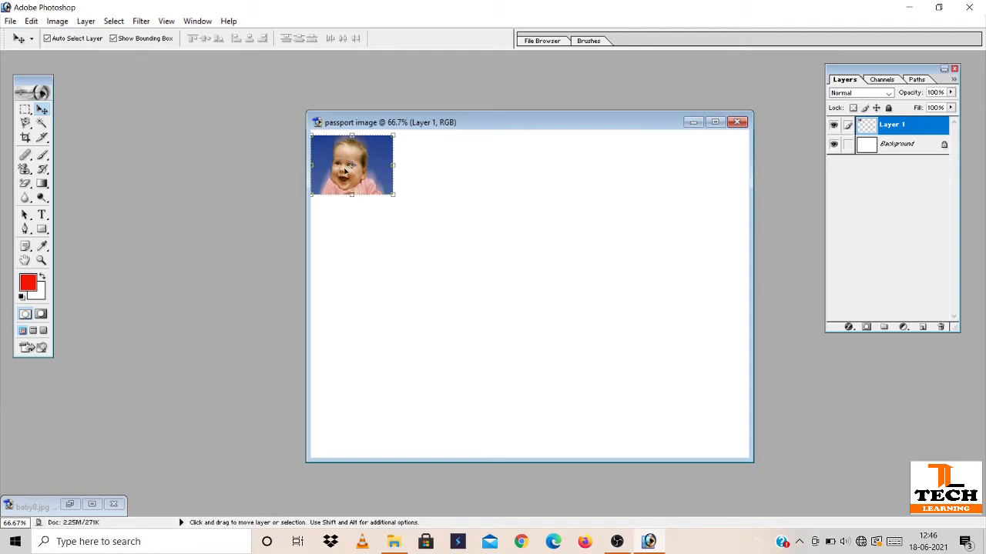
Step: Duplicate the baby picture four times in a row across the page top and delete the last copy's layer
key("alt")
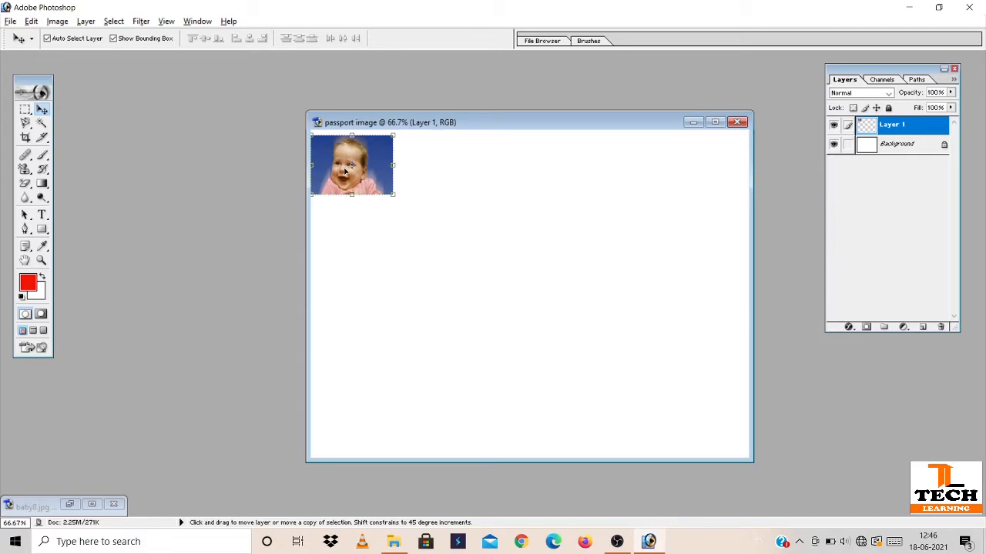
left_click_drag(345, 169, 694, 176)
key("alt")
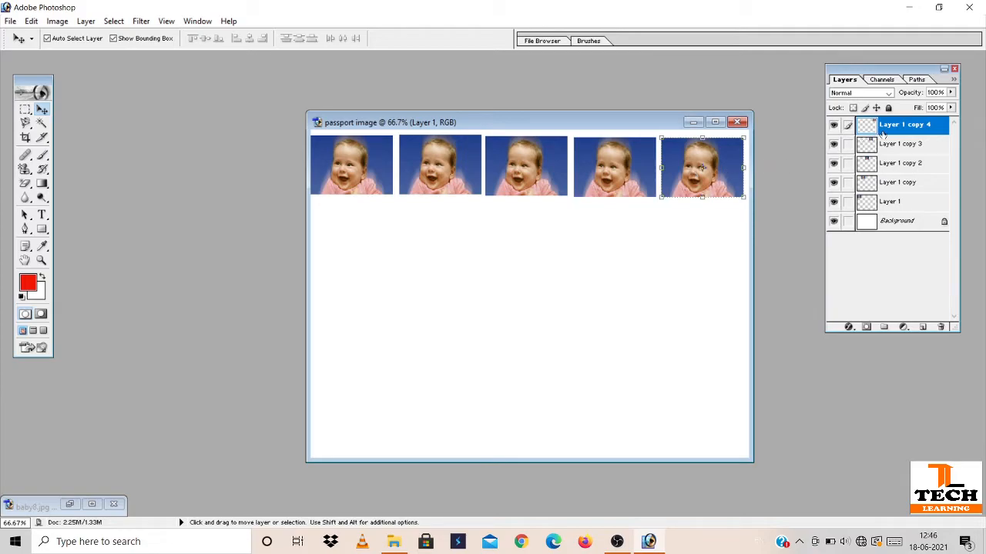
left_click(941, 330)
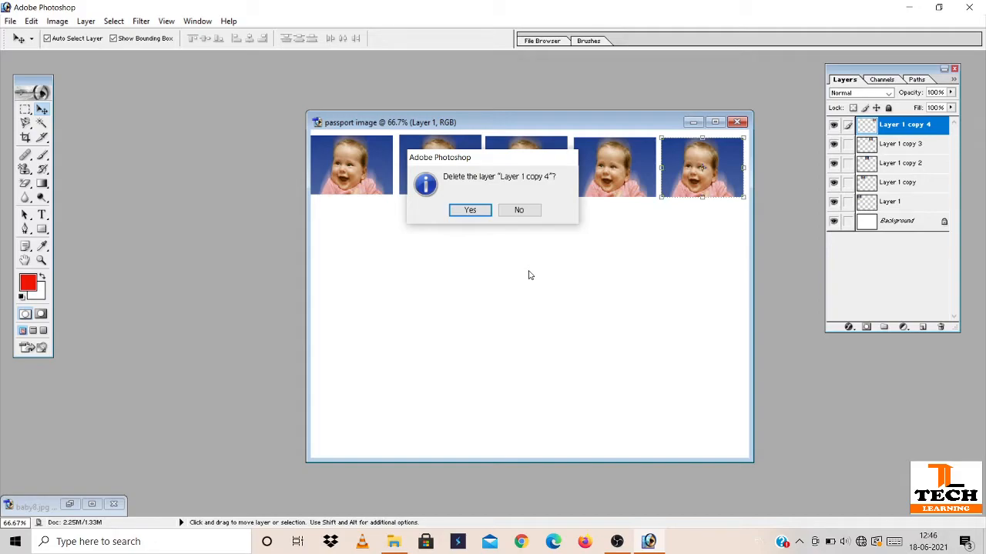
left_click(472, 211)
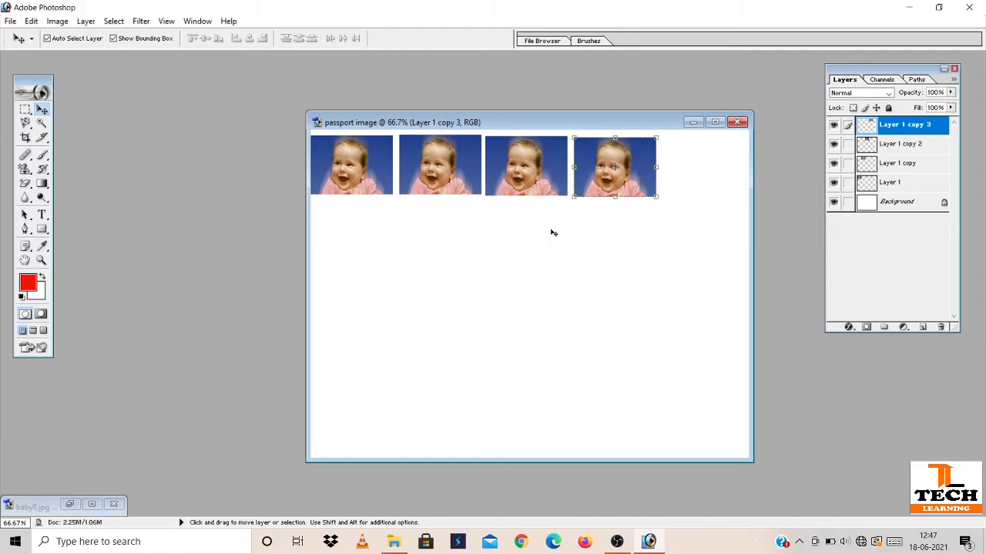
left_click(86, 22)
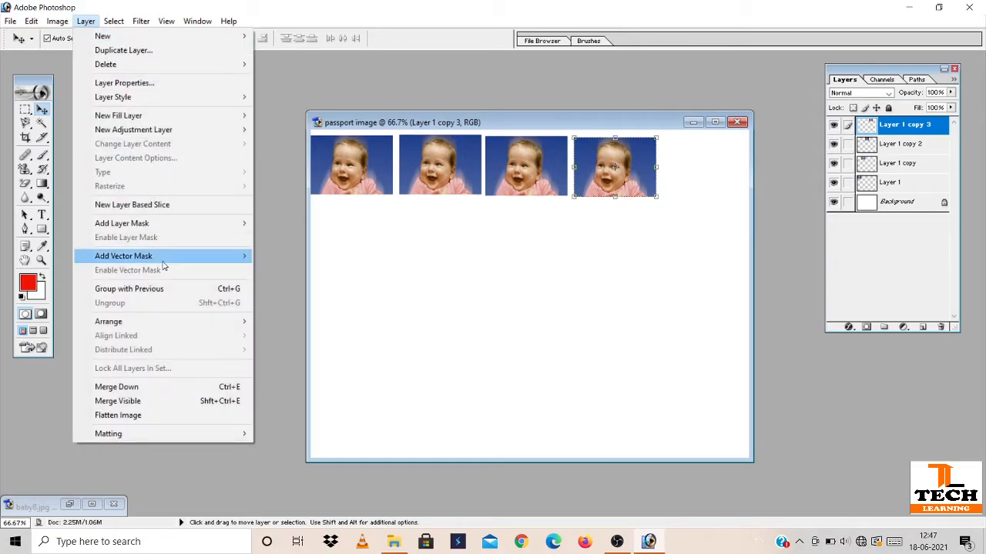
mouse_move(187, 330)
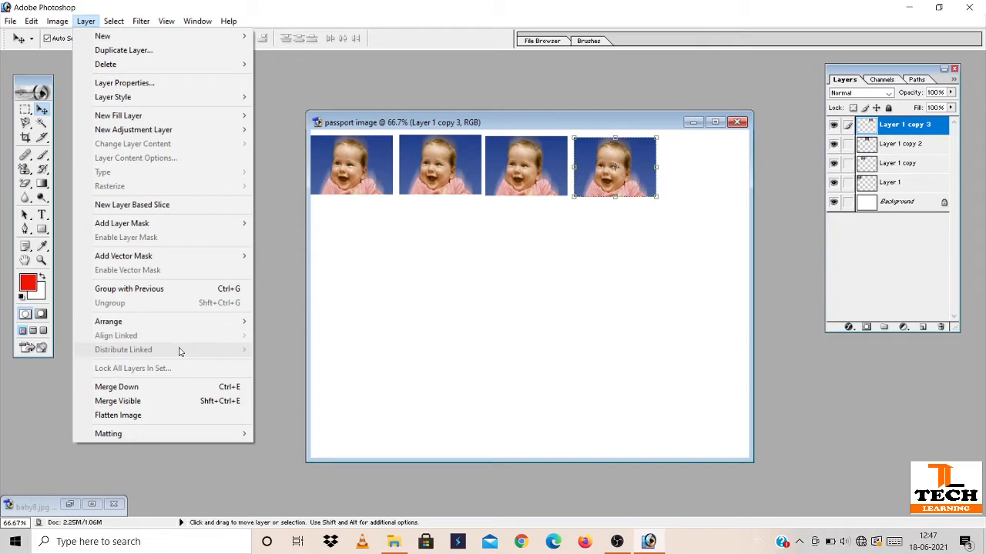
left_click(359, 299)
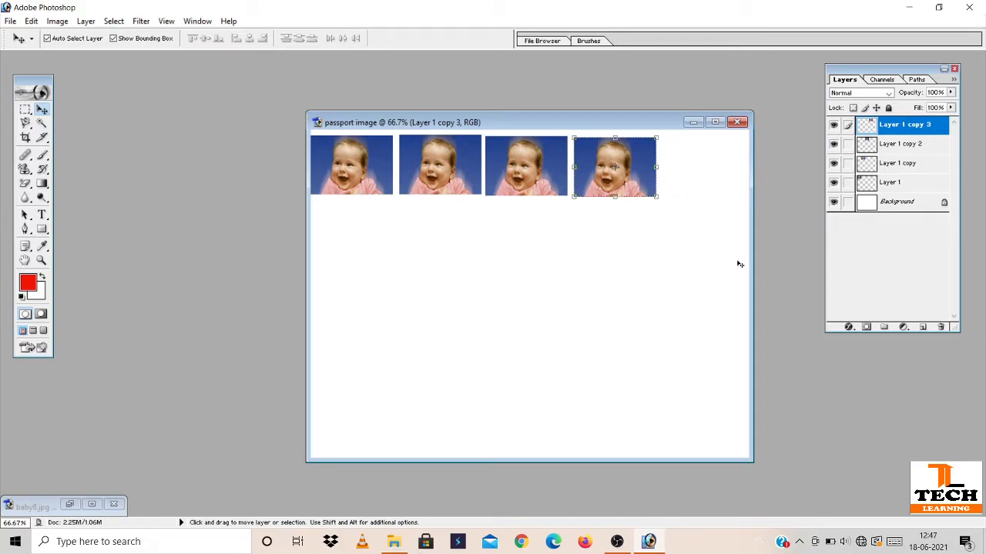
Step: Link the three copied picture layers to Layer 1
left_click(895, 185)
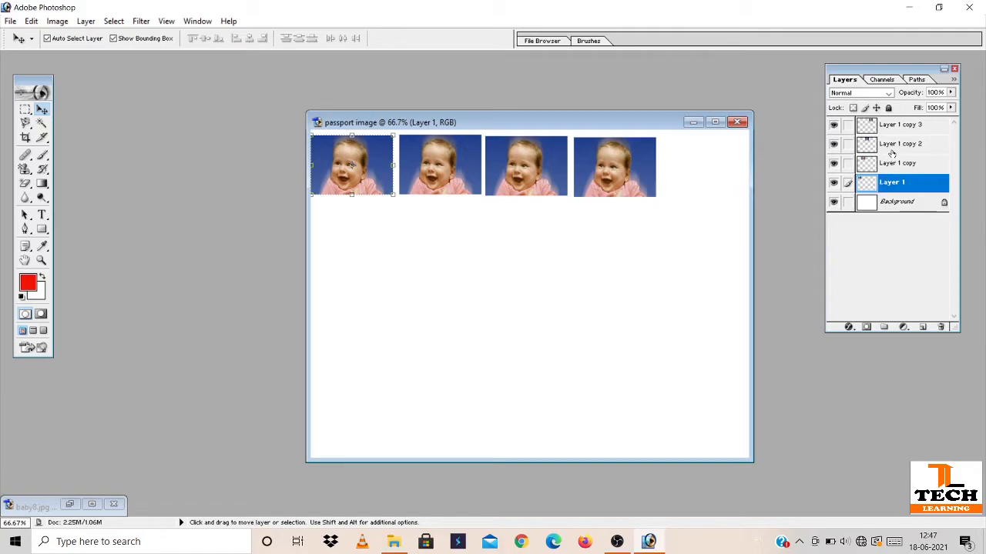
left_click(848, 163)
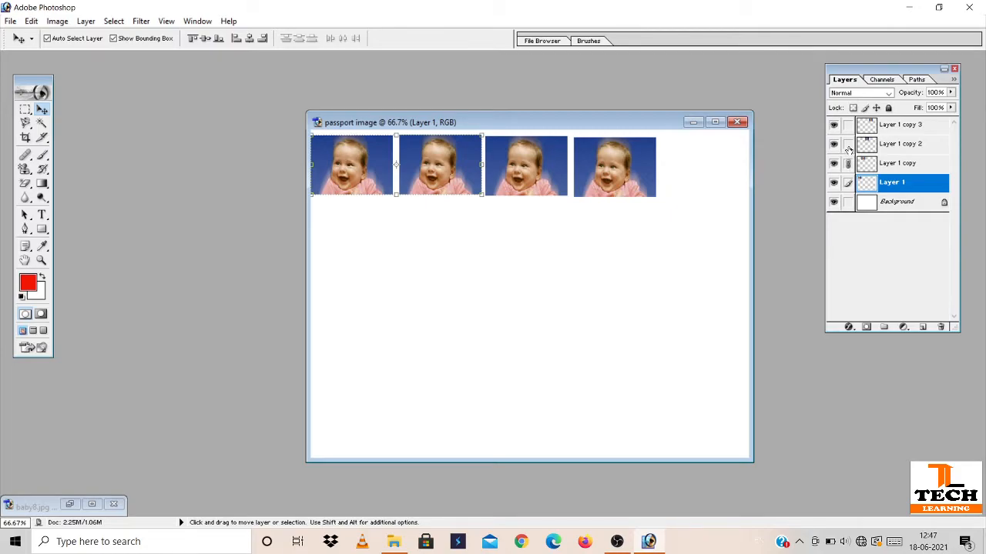
left_click(848, 144)
left_click(848, 125)
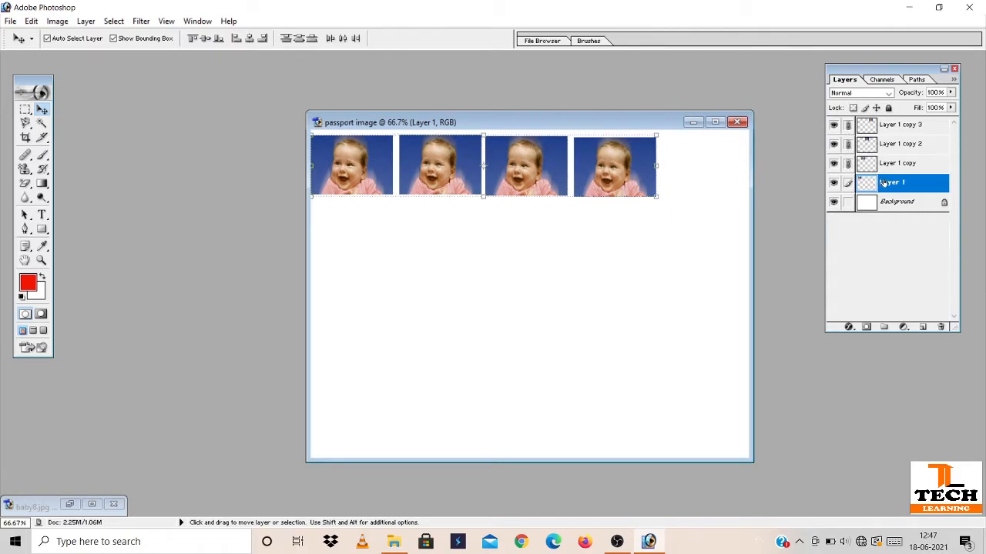
left_click(86, 22)
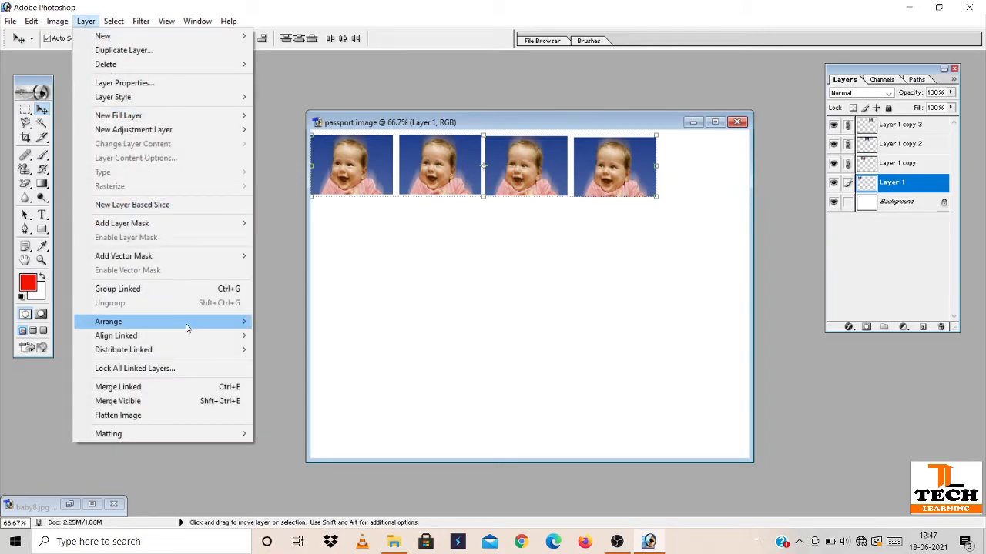
mouse_move(186, 328)
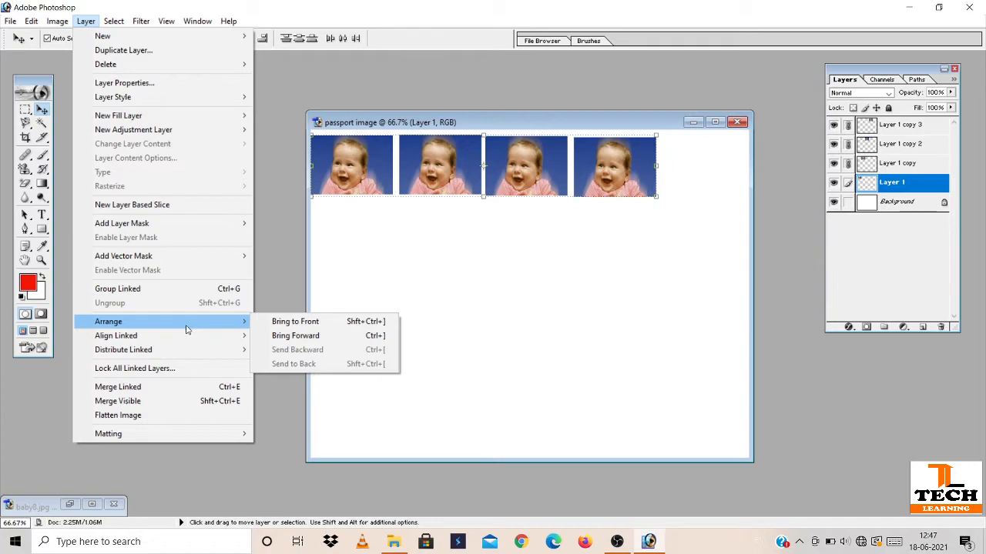
mouse_move(185, 351)
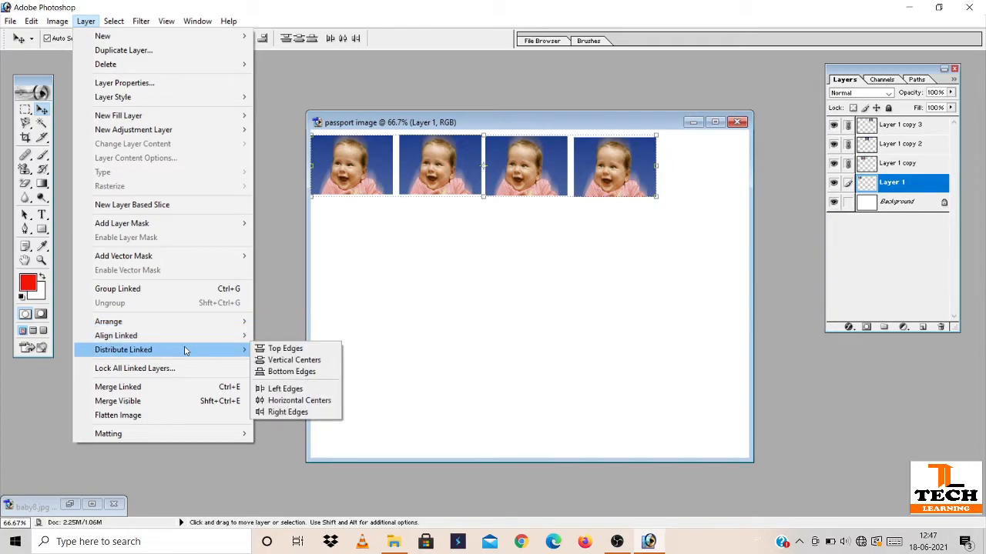
left_click(286, 300)
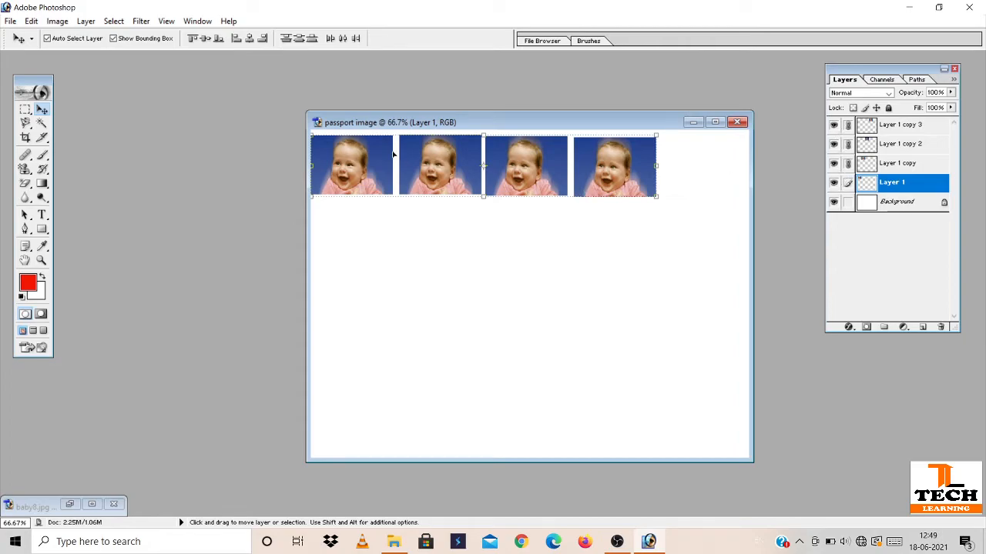
Step: Distribute the four linked pictures by horizontal and vertical centers, align their vertical centers, and merge them into one layer
left_click(343, 39)
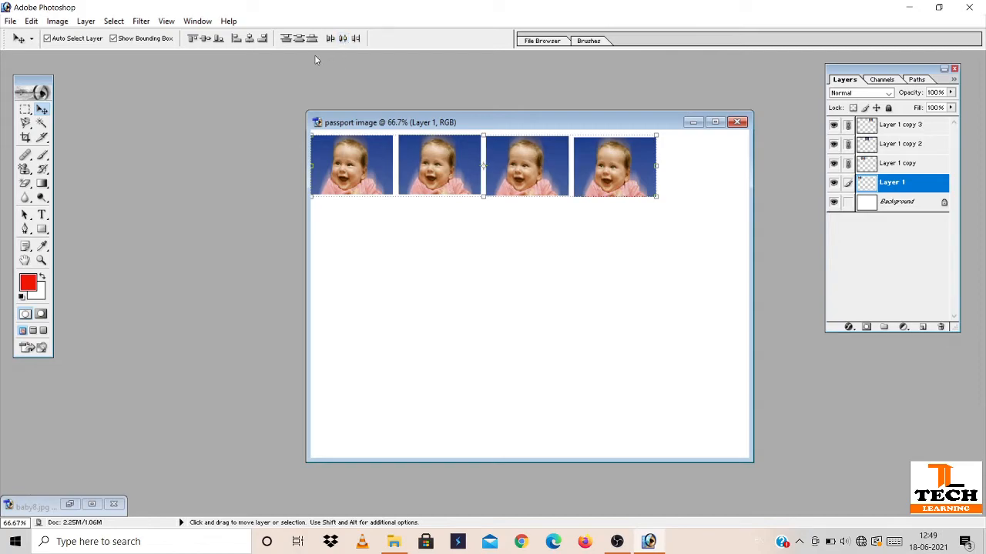
left_click(300, 40)
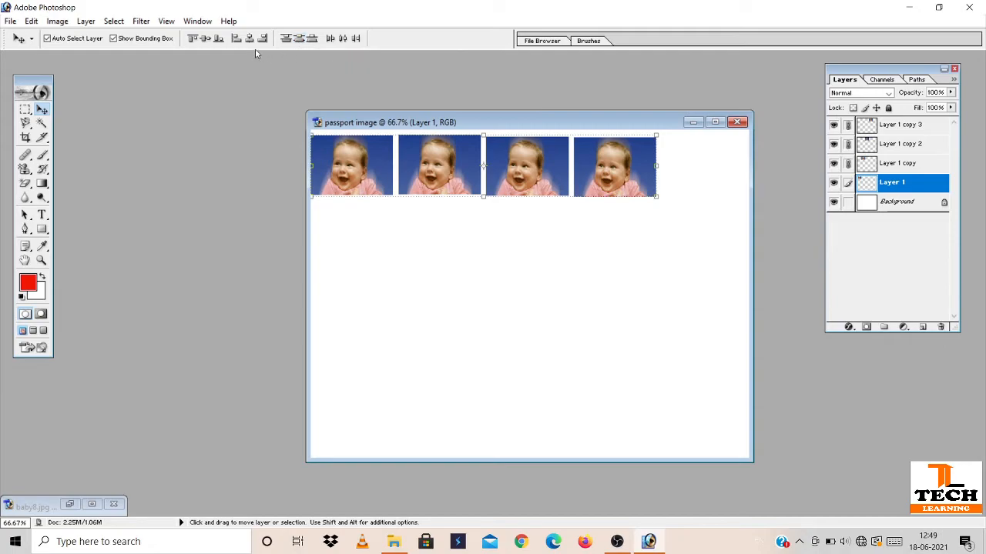
left_click(205, 40)
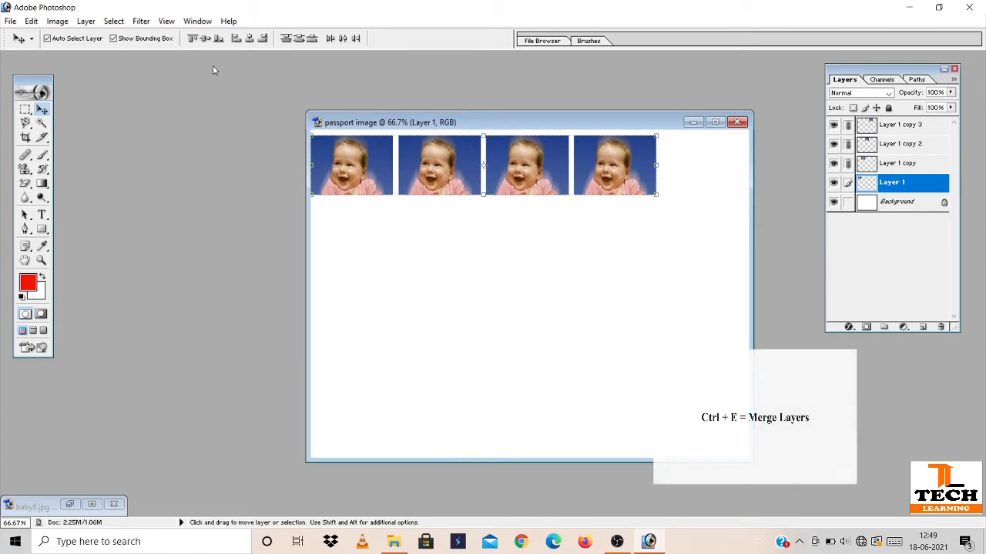
key("ctrl+e")
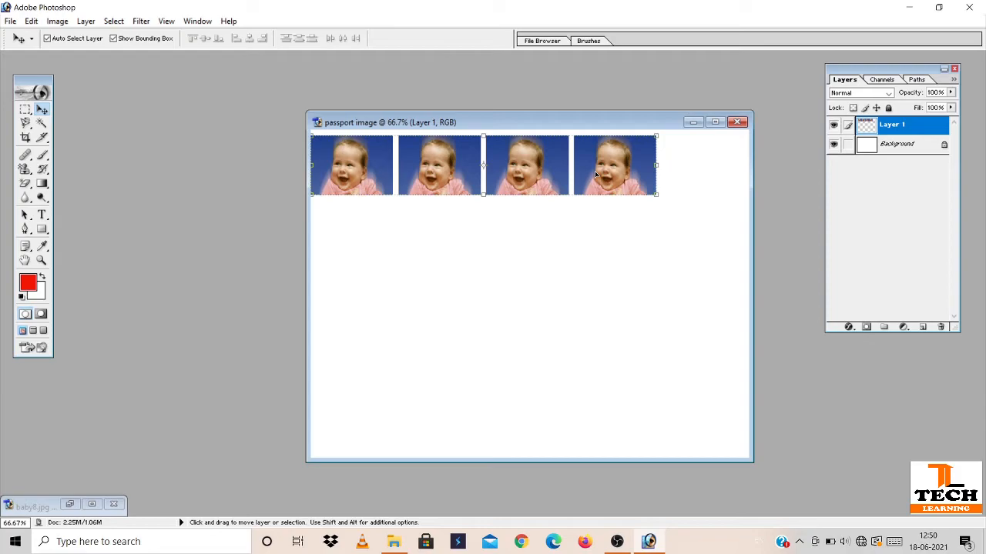
Step: Duplicate the merged row three times down the page and link the three copied row layers to Layer 1
key("alt")
left_click_drag(595, 174, 655, 384)
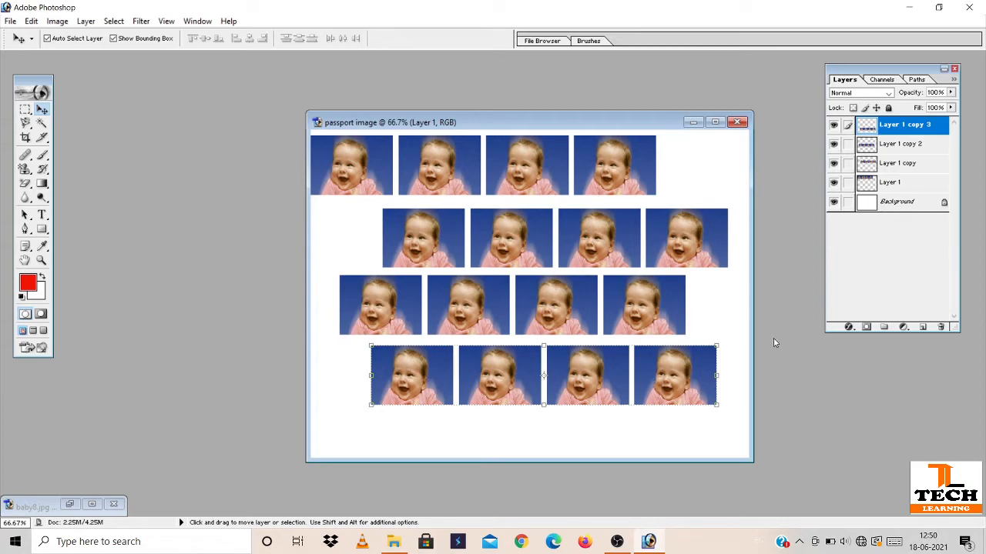
left_click(893, 184)
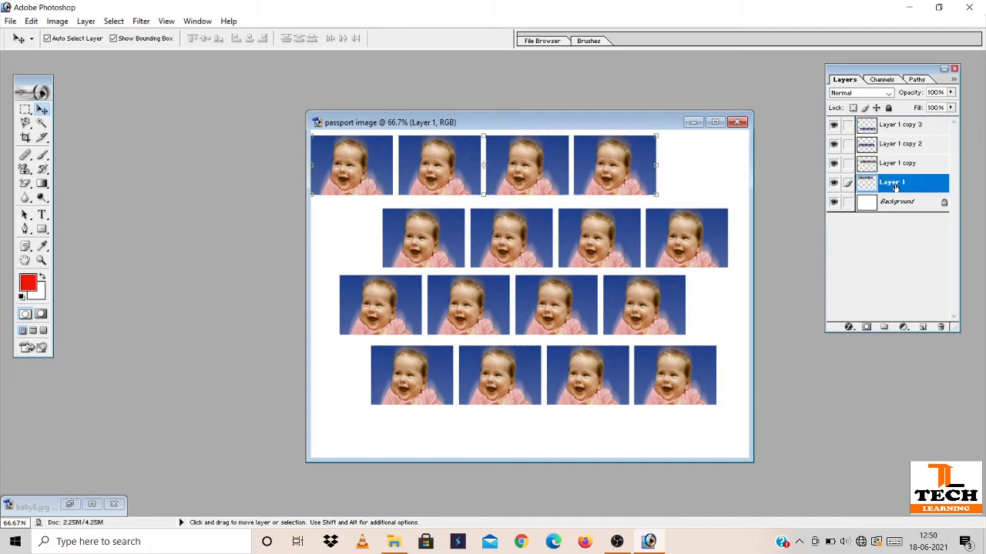
left_click(848, 162)
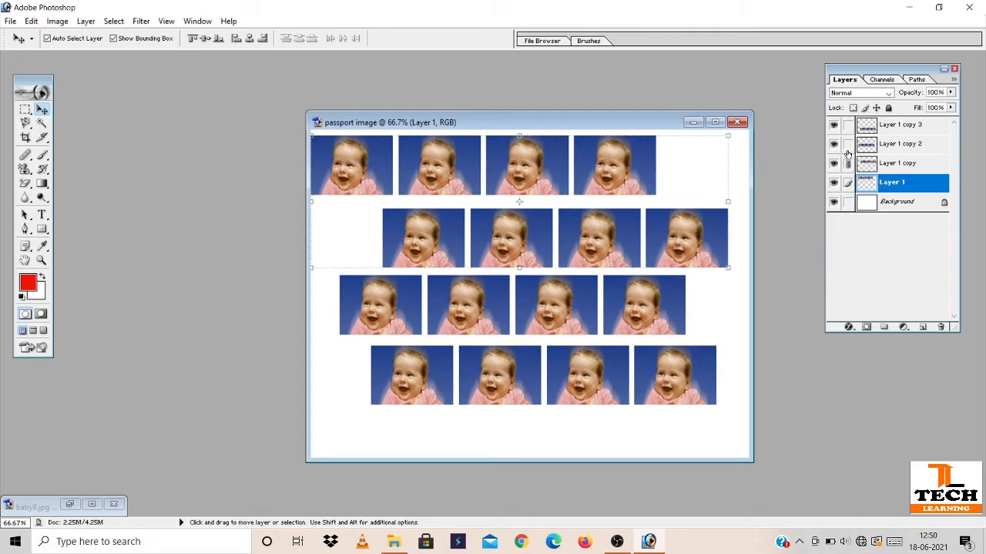
left_click(848, 143)
left_click(848, 128)
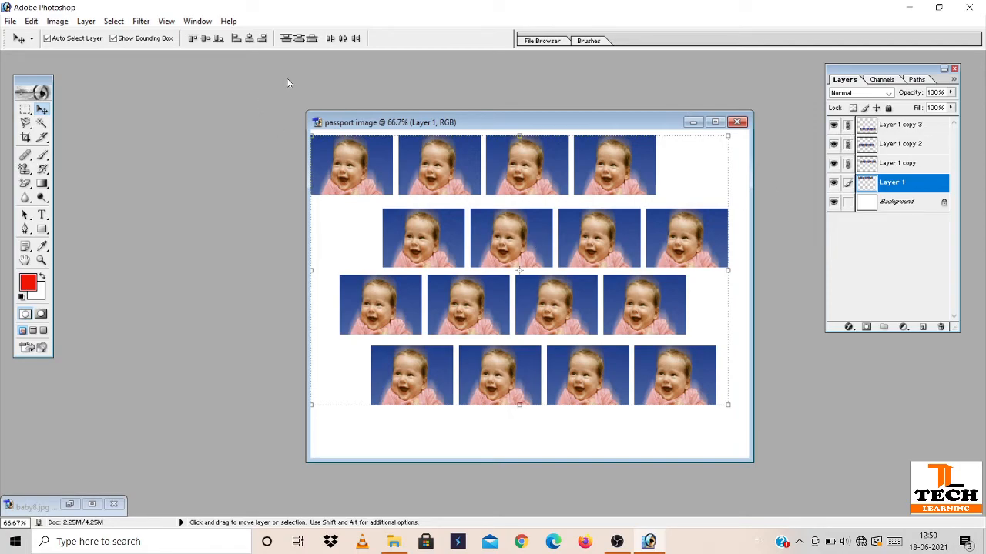
Step: Distribute the four linked rows by horizontal and vertical centers, align their horizontal centers, and merge them into one layer
left_click(342, 40)
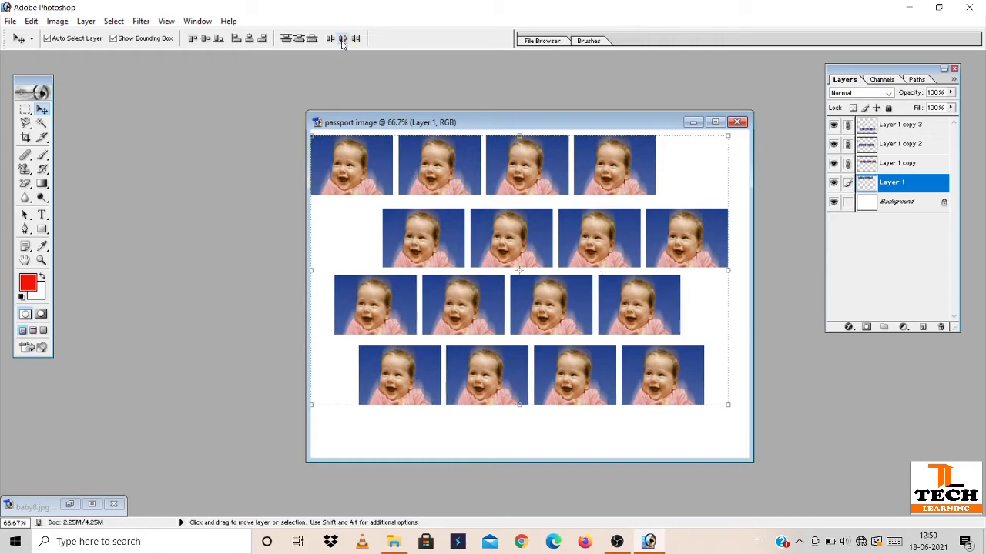
left_click(300, 40)
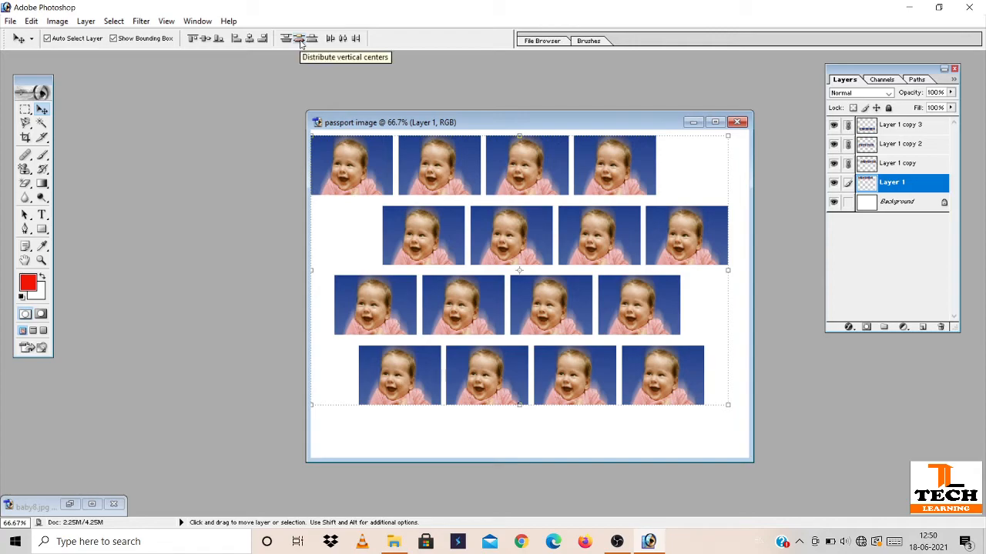
left_click(248, 40)
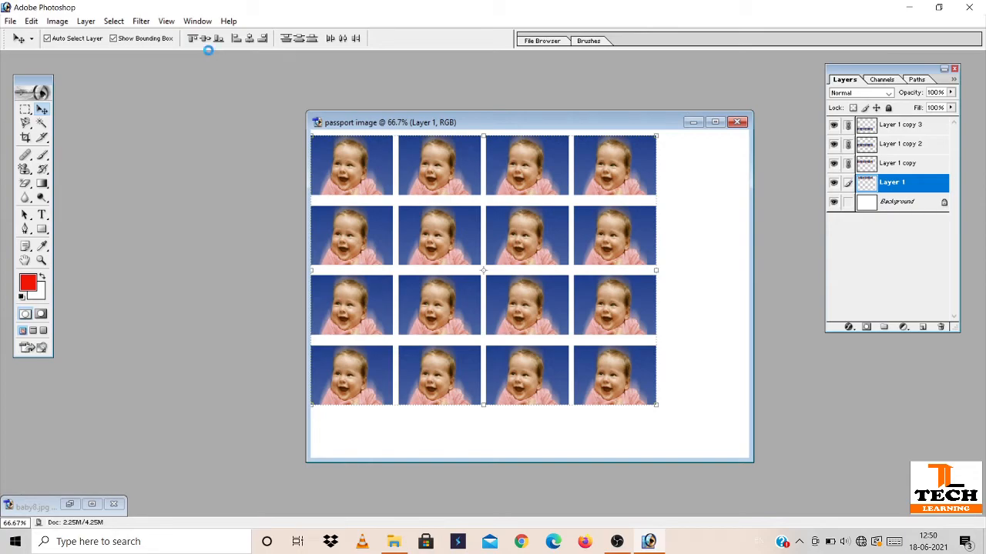
key("ctrl+e")
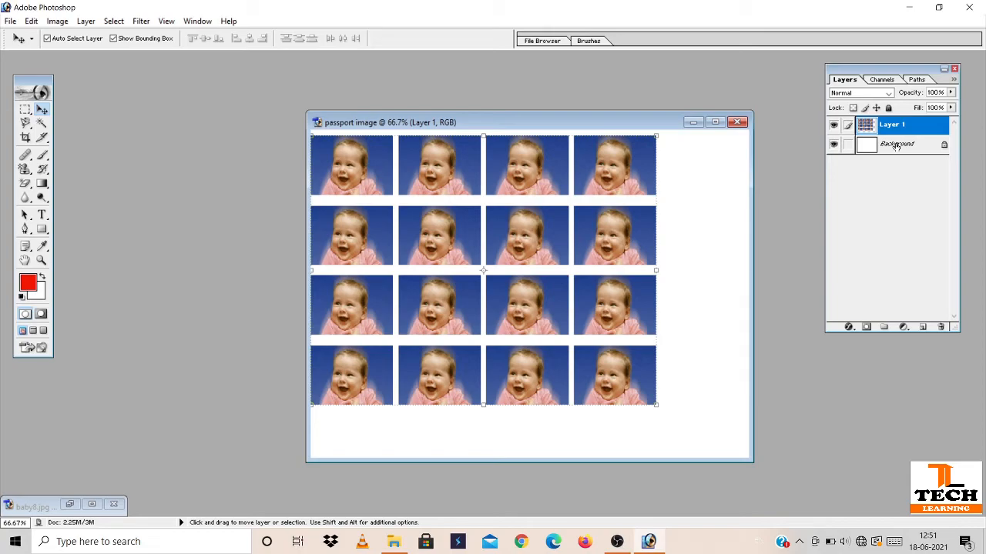
Step: Link the picture grid to the Background, center it horizontally and vertically on the page, and merge all visible layers
left_click(896, 144)
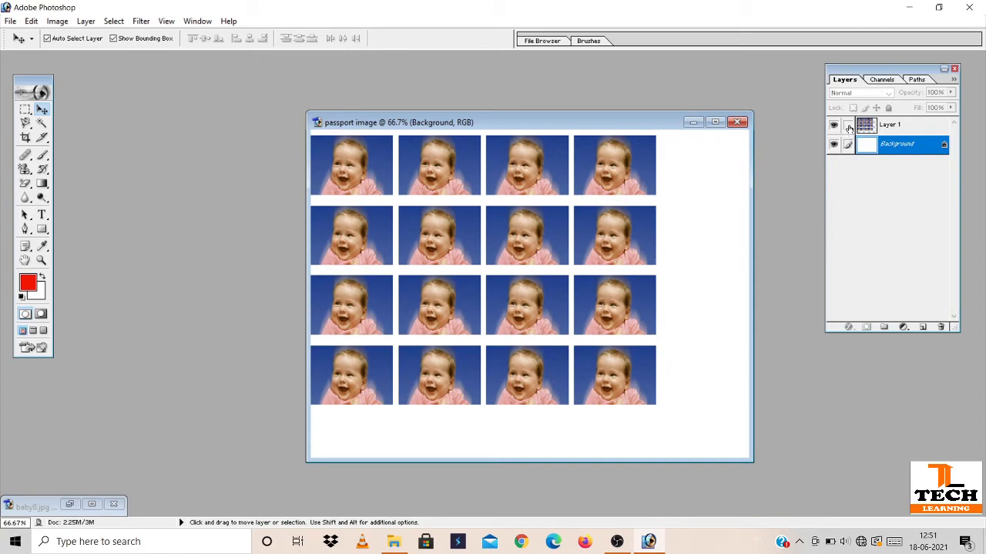
left_click(848, 126)
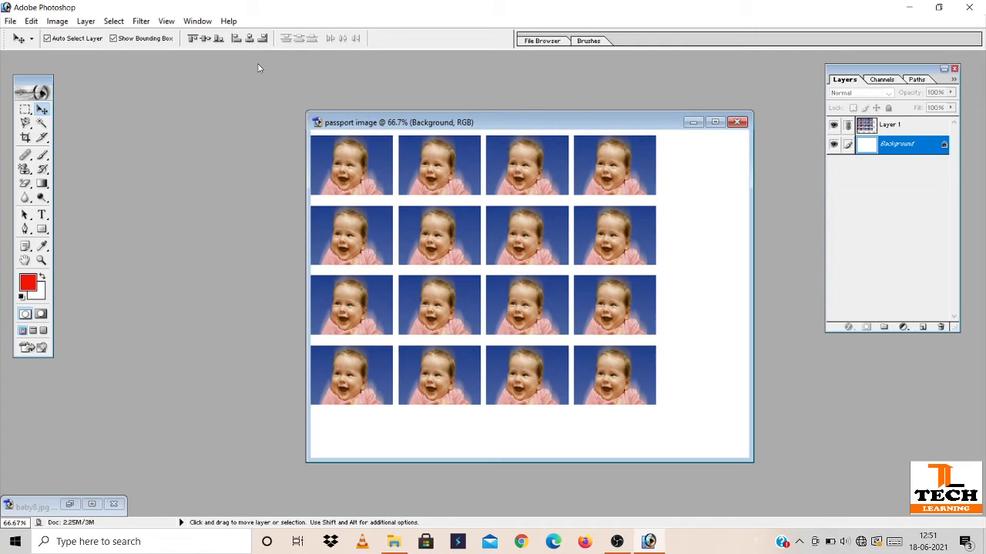
left_click(249, 38)
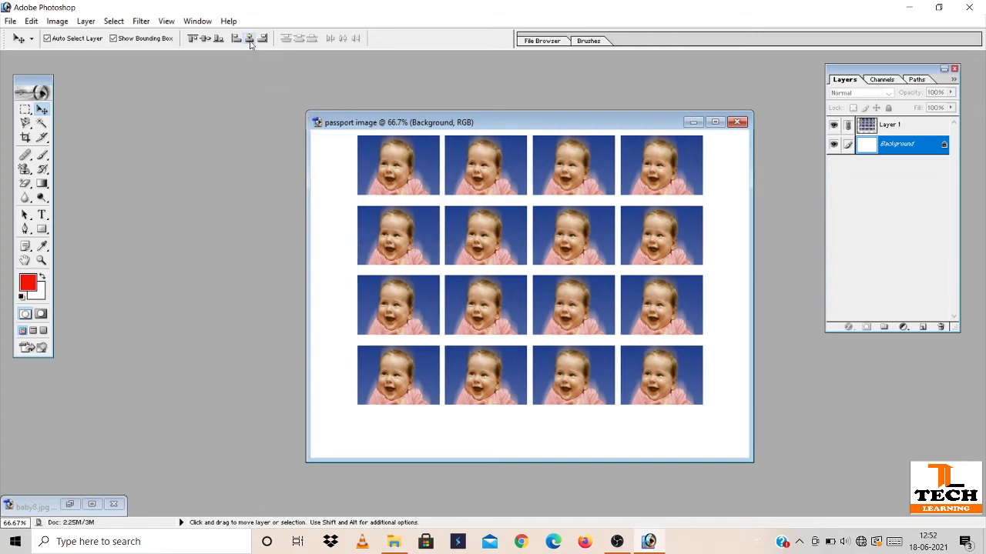
left_click(206, 40)
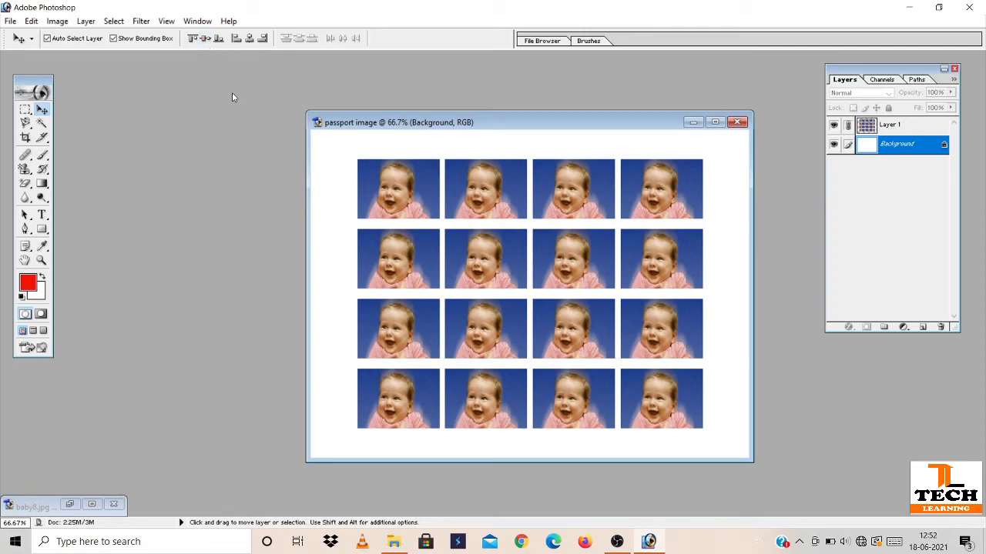
key("ctrl+shift+e")
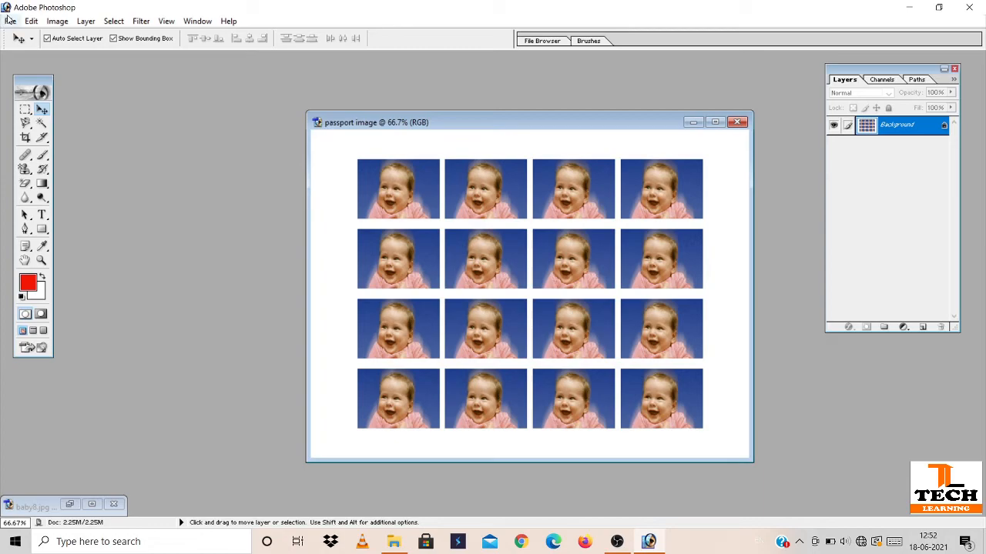
Step: Save the picture sheet to the Desktop as a JPEG named "passport image" with Maximum quality 12 and the Baseline ("Standard") format option
left_click(10, 21)
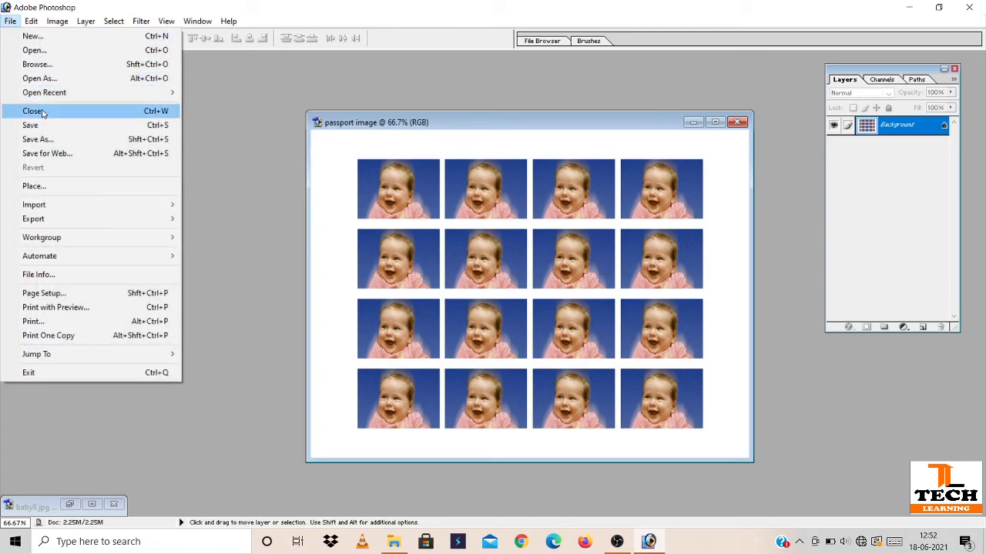
left_click(152, 126)
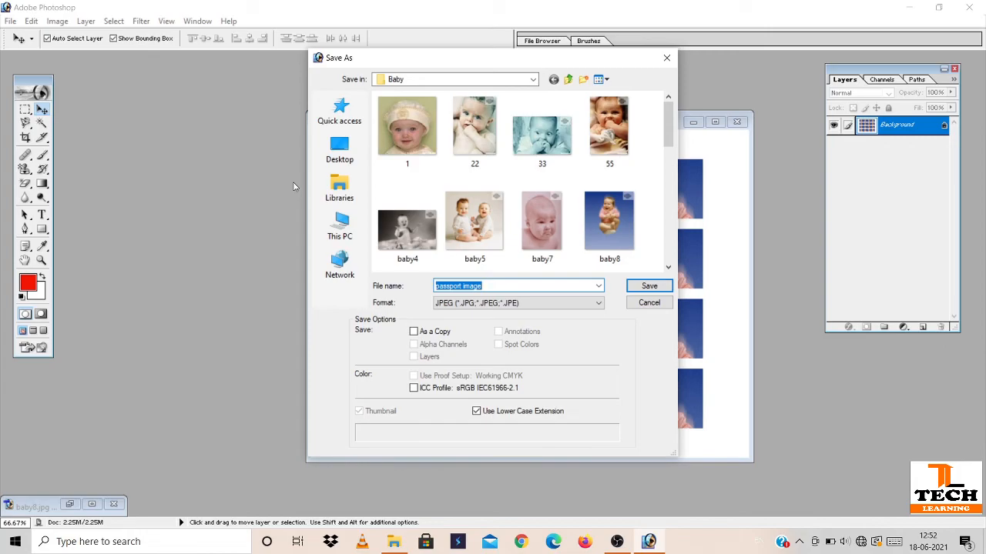
left_click(335, 151)
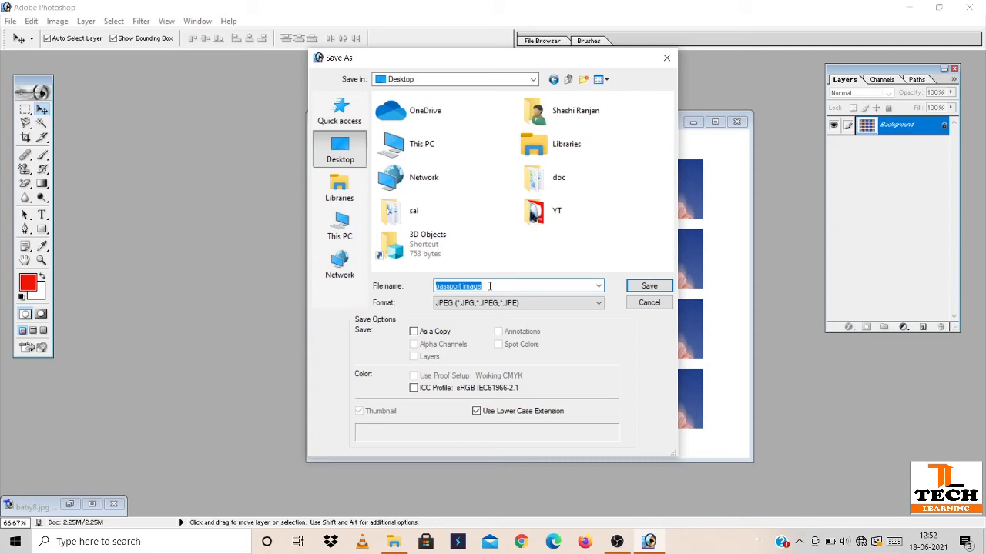
left_click(458, 305)
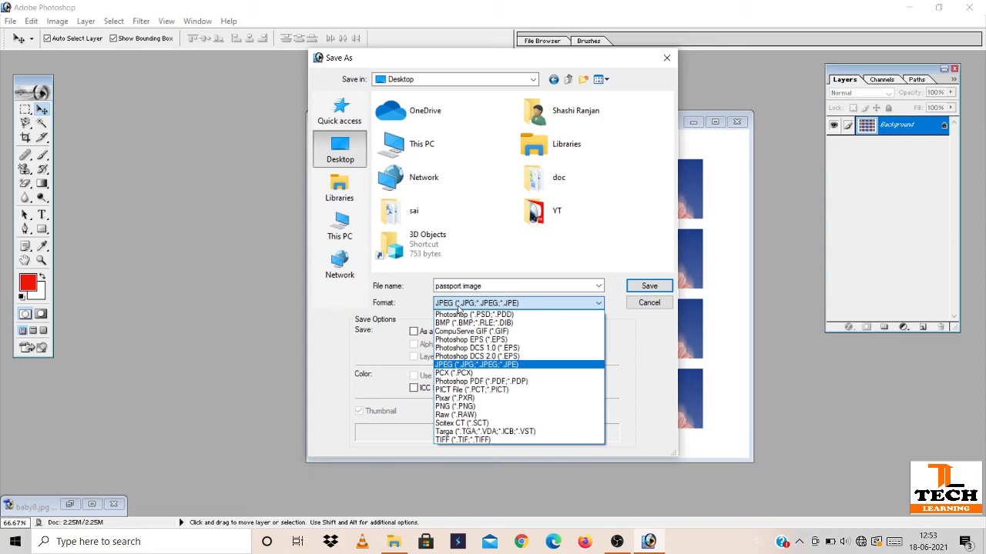
left_click(458, 306)
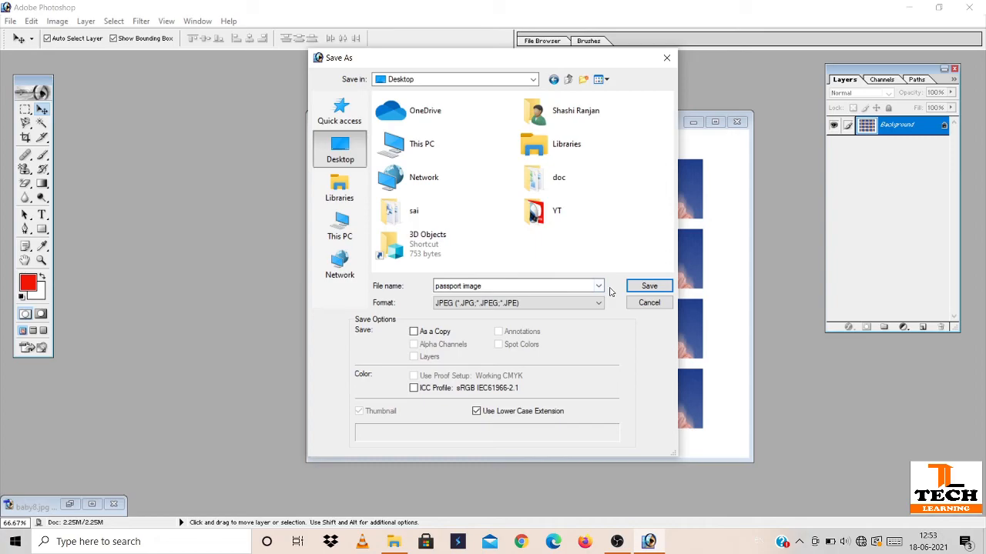
left_click(646, 287)
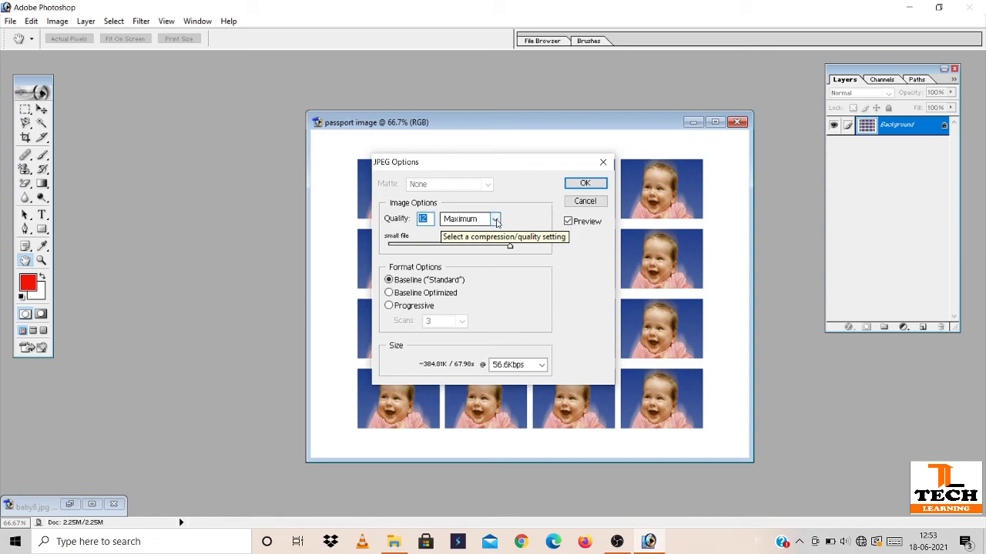
left_click(582, 184)
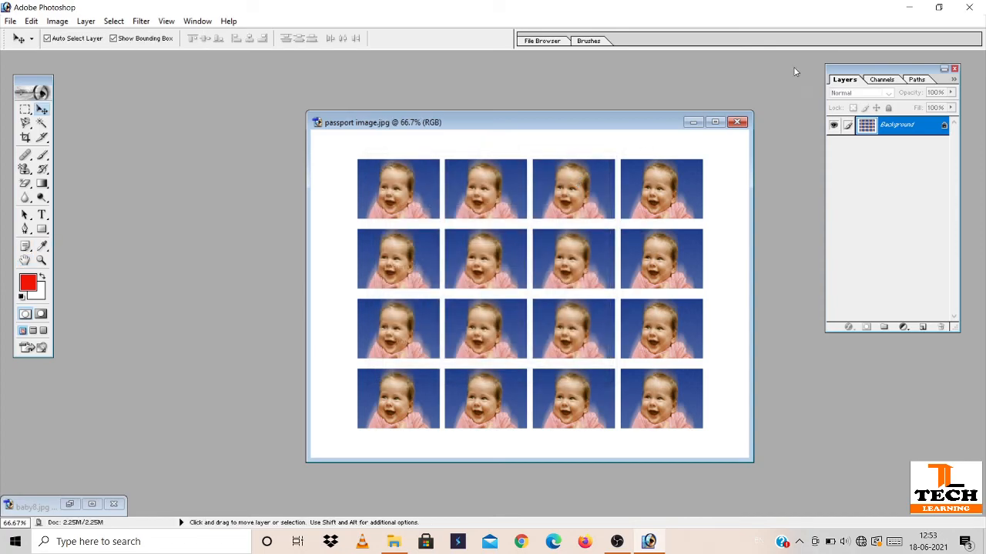
Step: Minimize Photoshop, open the saved passport image file from the desktop to check the sheet, and close the picture viewer
left_click(907, 7)
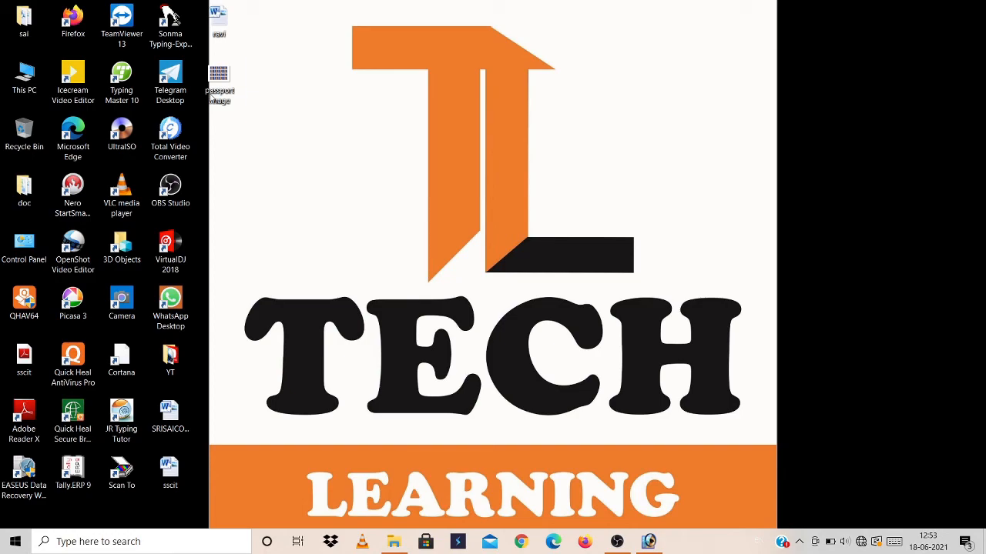
left_click(220, 93)
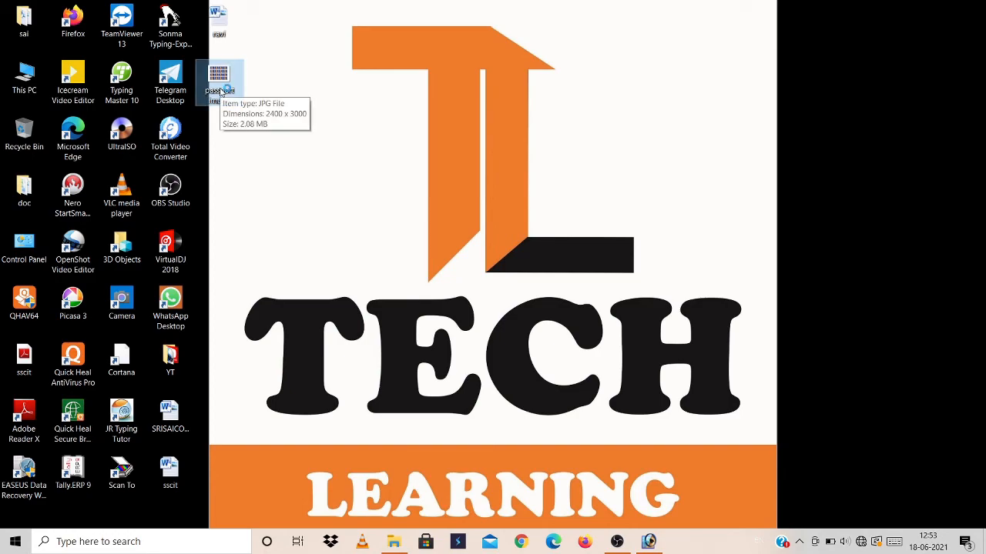
double_click(221, 92)
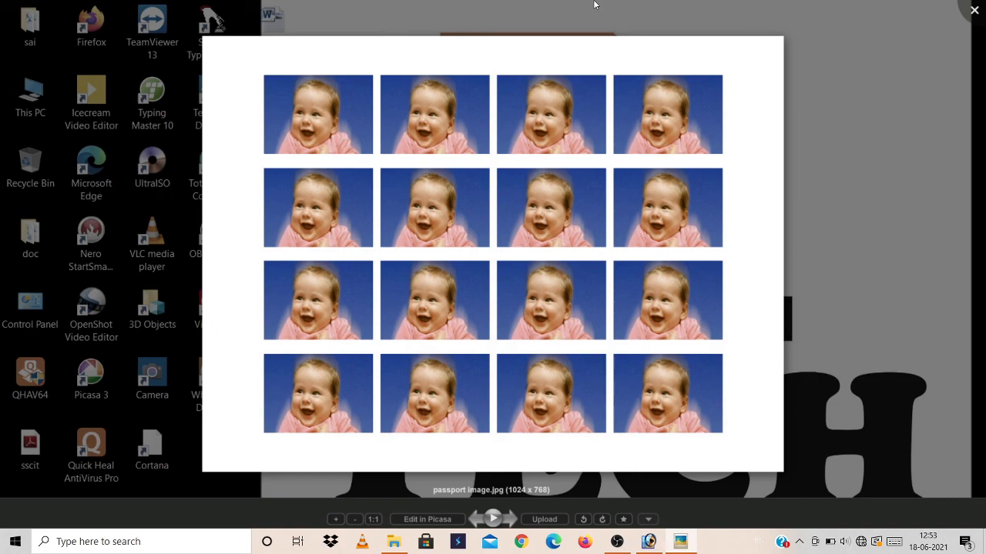
left_click(974, 10)
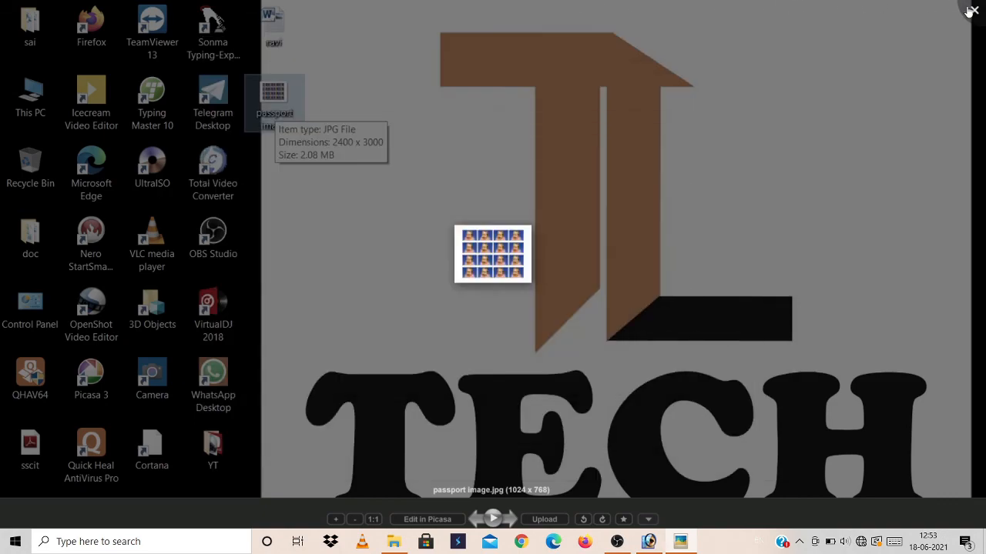